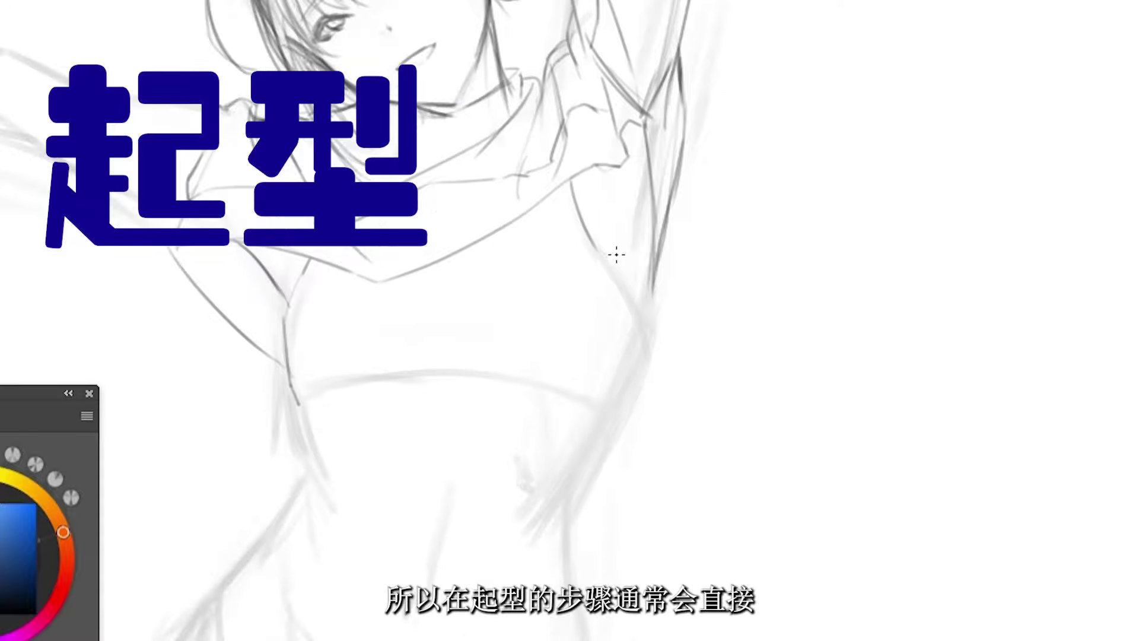
Draw clean outlines for the top's armhole, the underside of the outstretched arm and its hand
drag(597, 247, 639, 295)
key(h)
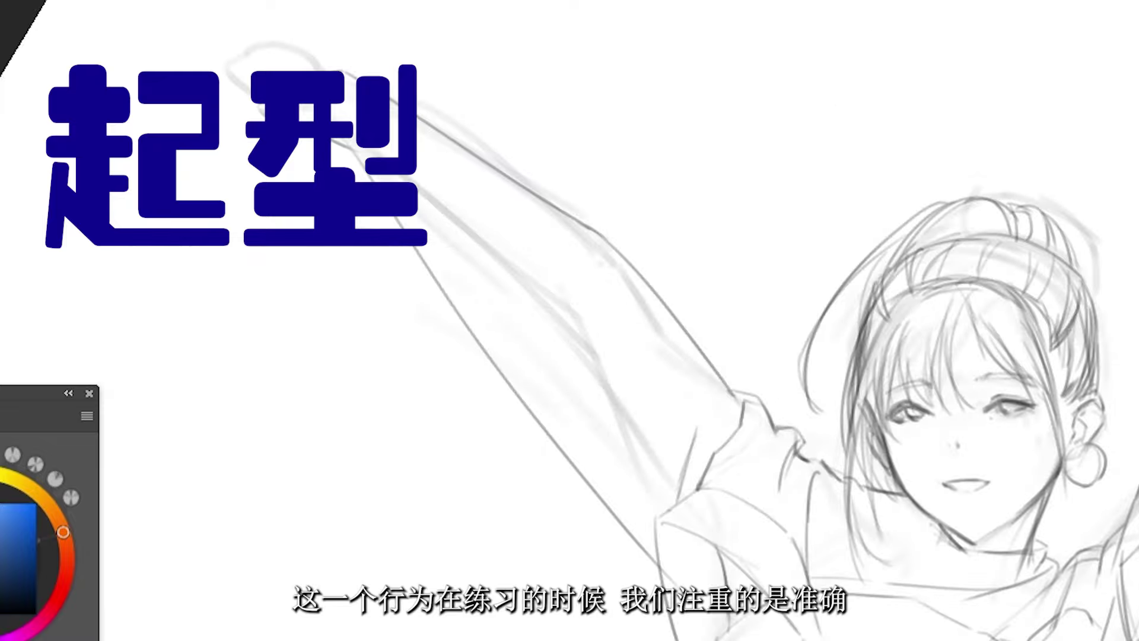
drag(415, 213, 655, 531)
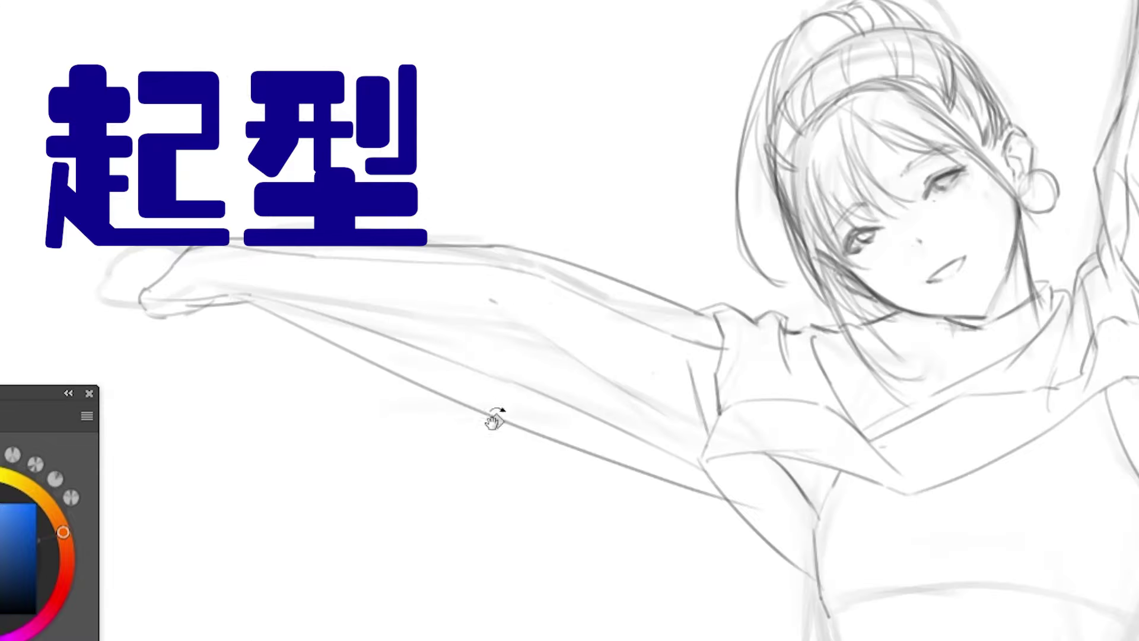
drag(187, 248, 135, 252)
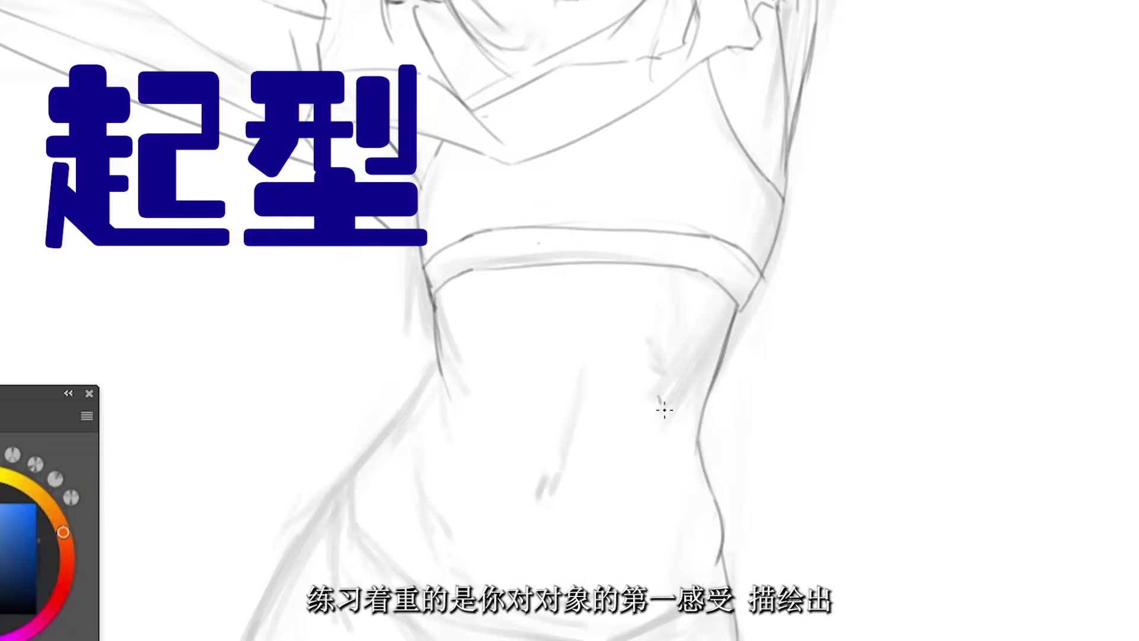
Draw the rib contours and outline the waist, hips and the waistband of the briefs
drag(483, 381, 491, 349)
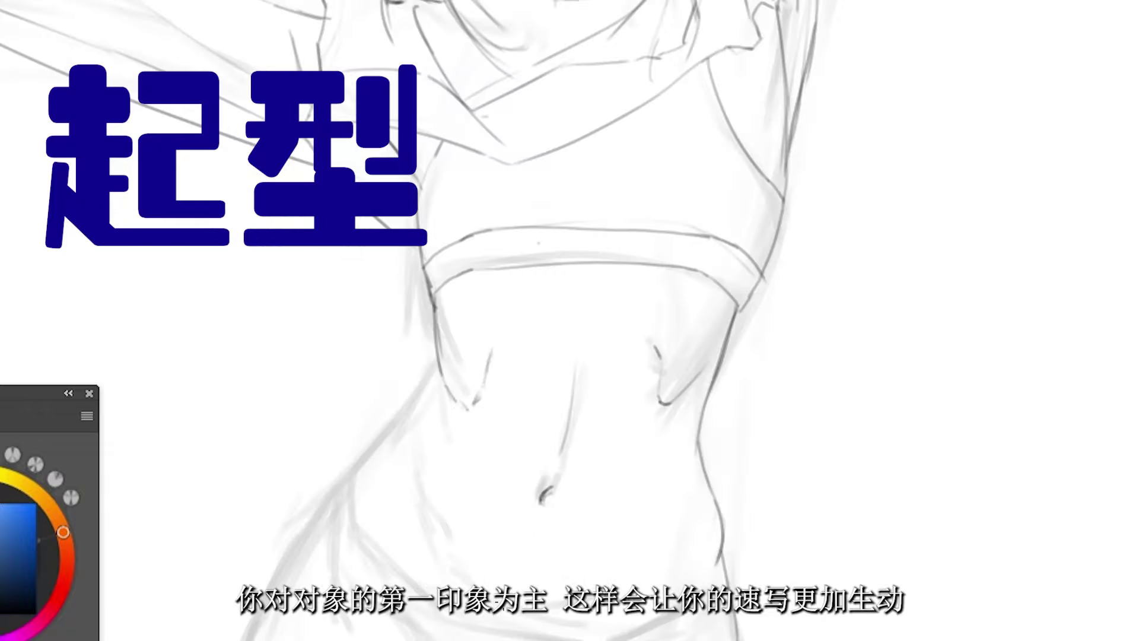
drag(347, 501, 415, 587)
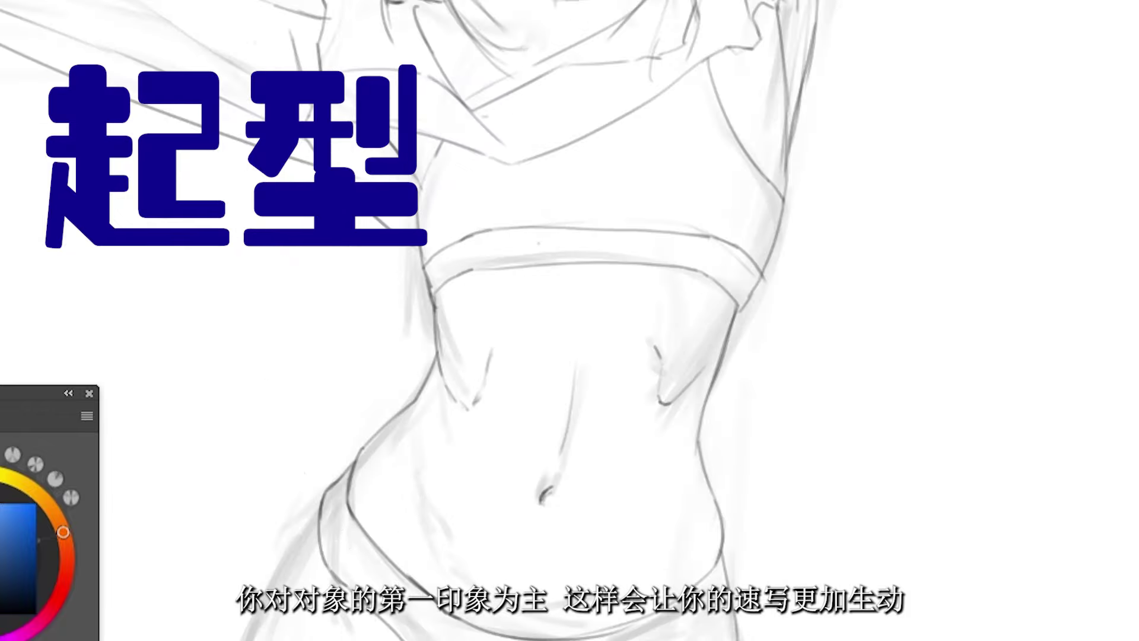
scroll(731, 558, down, 2)
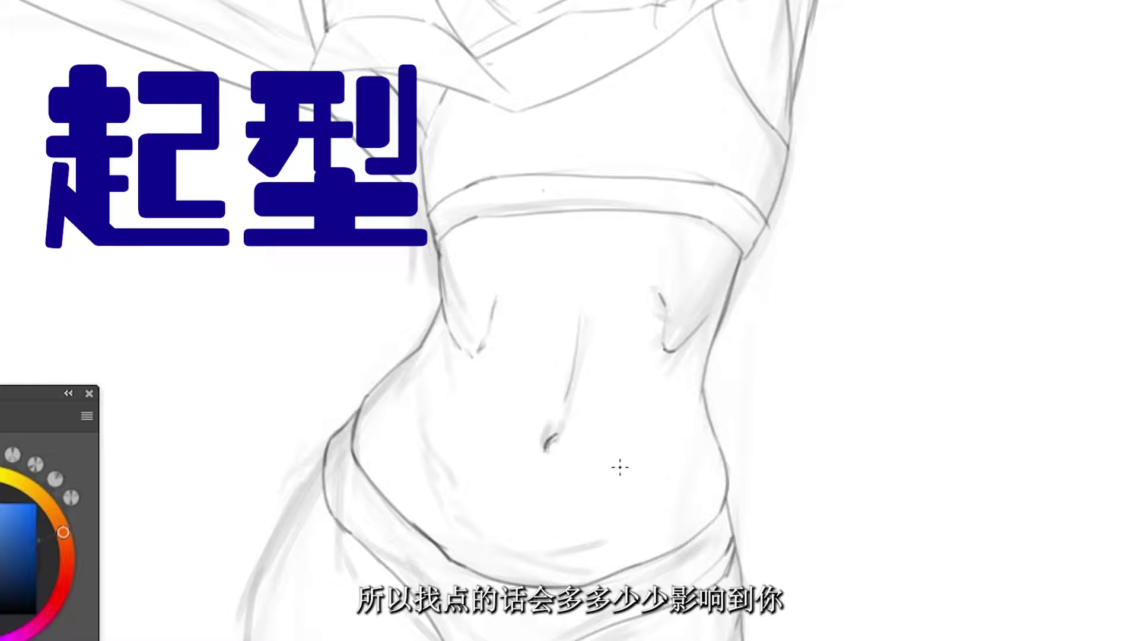
mouse_move(617, 465)
mouse_down()
mouse_move(331, 382)
mouse_move(789, 400)
mouse_move(534, 578)
mouse_up()
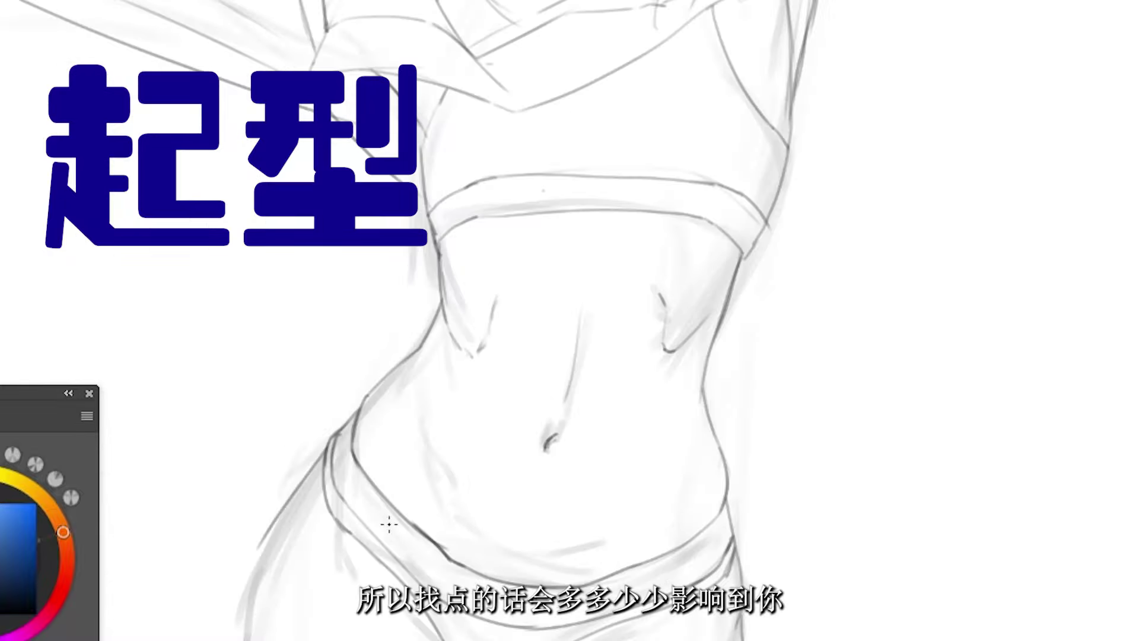
Draw the leg openings of the briefs, the outer and inner thigh outlines and the lower belly contour
scroll(395, 580, up, 3)
drag(394, 580, 872, 637)
mouse_move(934, 210)
mouse_down()
mouse_move(908, 565)
mouse_move(872, 638)
mouse_up()
drag(585, 530, 758, 311)
scroll(758, 310, down, 6)
mouse_move(712, 106)
mouse_down()
mouse_move(662, 638)
mouse_move(585, 224)
mouse_move(585, 593)
mouse_move(561, 499)
mouse_up()
drag(731, 112, 720, 546)
drag(742, 498, 746, 638)
scroll(720, 547, down, 4)
scroll(562, 545, up, 3)
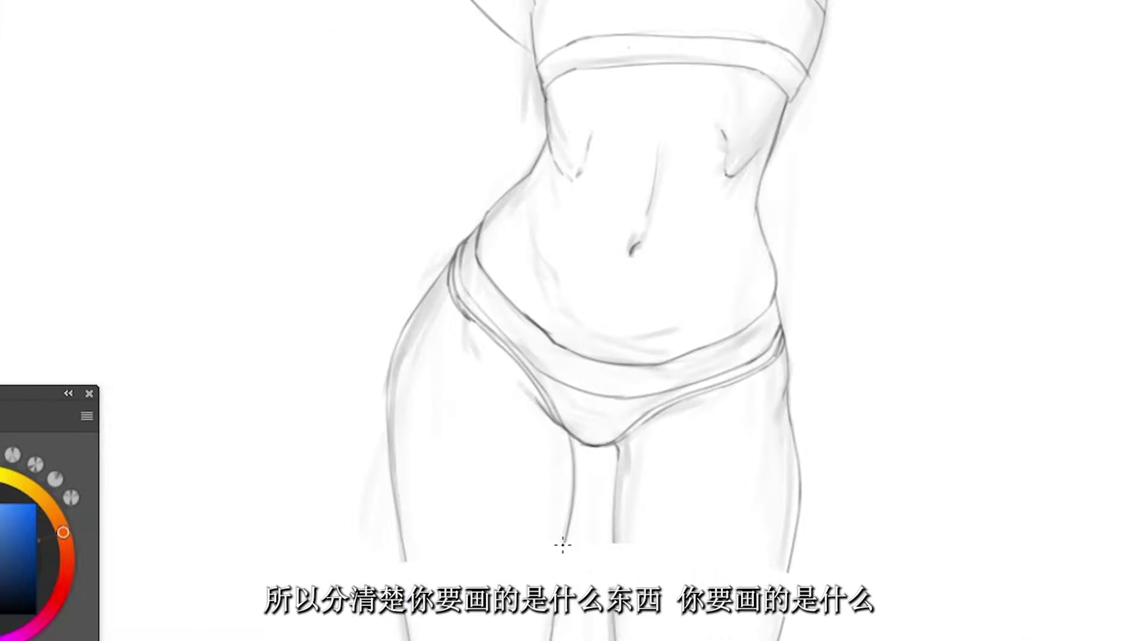
scroll(566, 453, down, 1)
drag(645, 490, 497, 194)
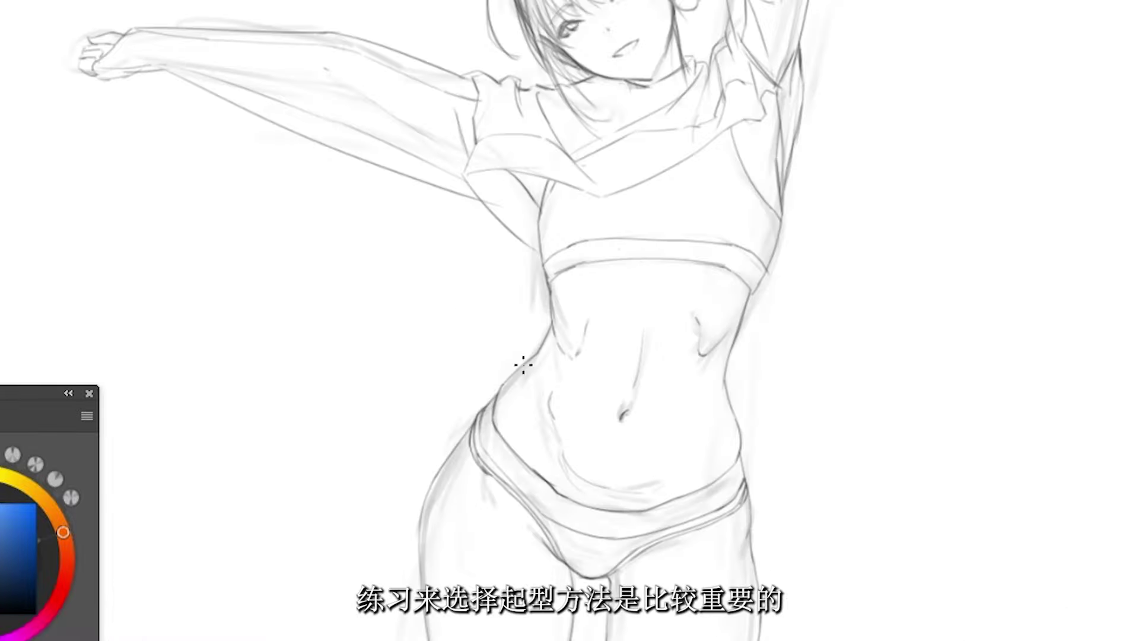
Redraw the figure's right-hand eye in the picture with darker upper lid, lash and eyelid crease lines
scroll(523, 364, down, 2)
scroll(531, 244, up, 6)
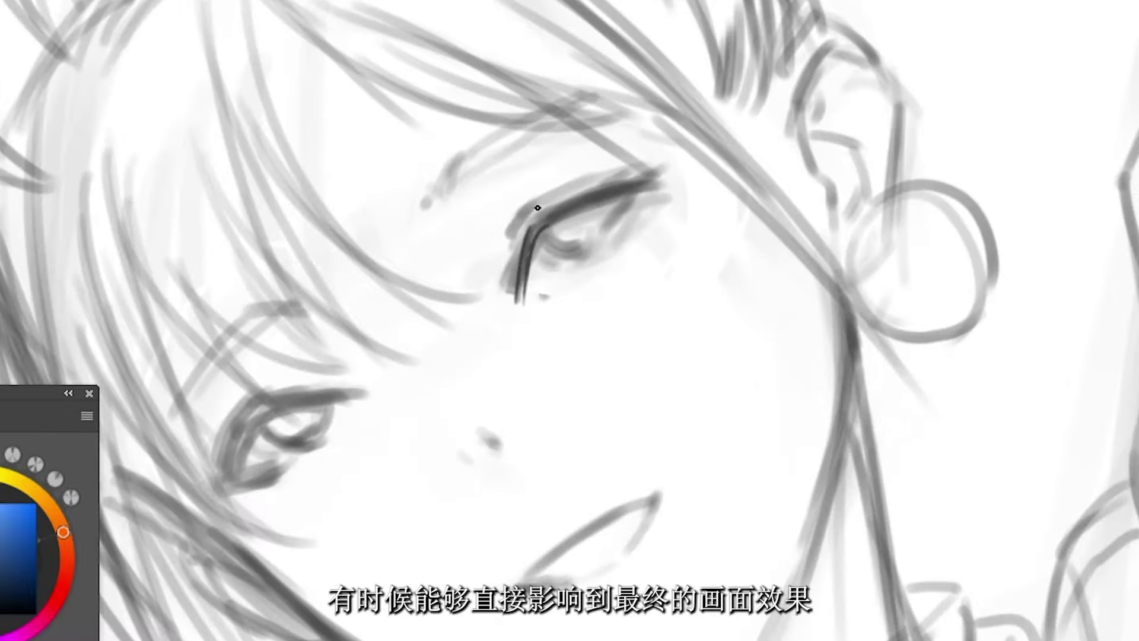
mouse_move(537, 207)
mouse_down()
mouse_move(560, 207)
mouse_move(598, 407)
mouse_up()
scroll(607, 201, down, 2)
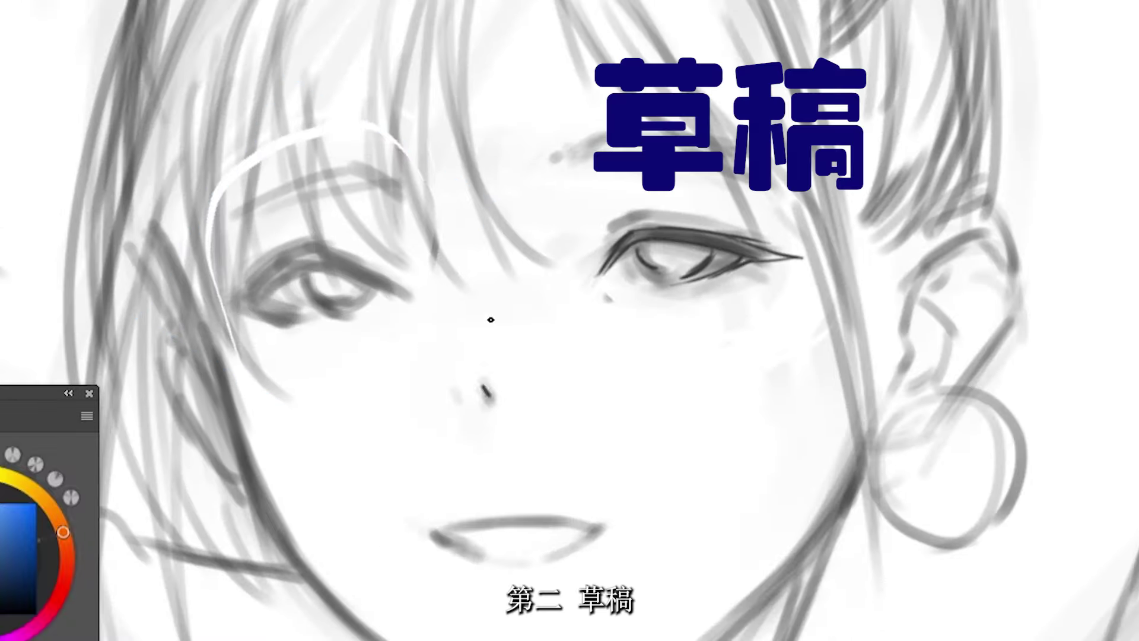
drag(606, 227, 669, 209)
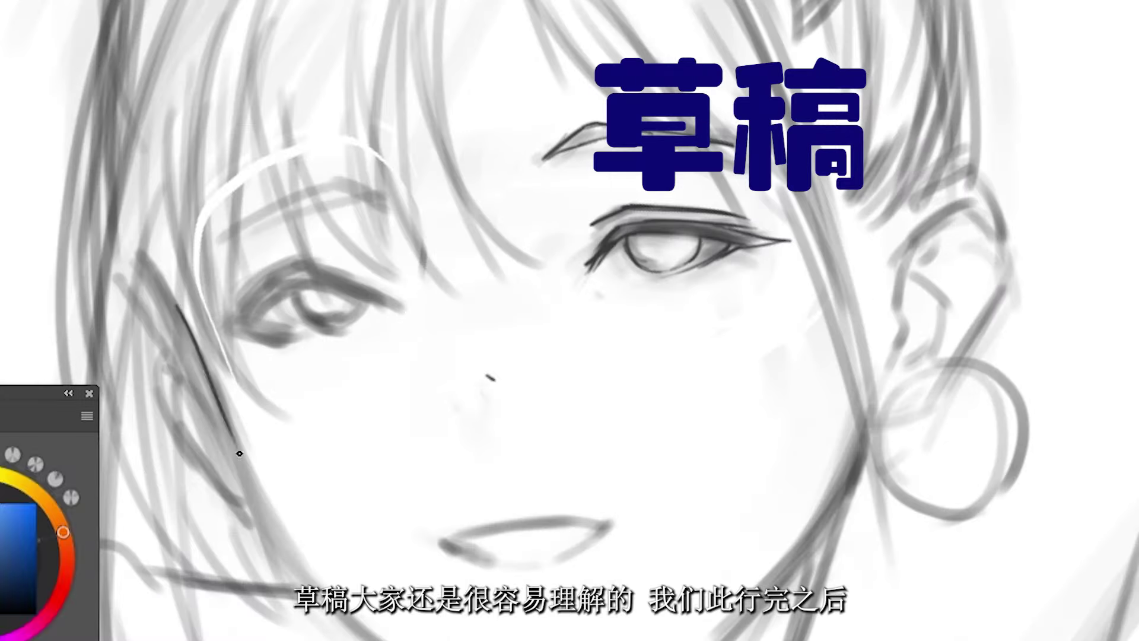
Outline the cheek and jaw down to the chin and draw the upper lip and mouth opening
drag(172, 287, 286, 547)
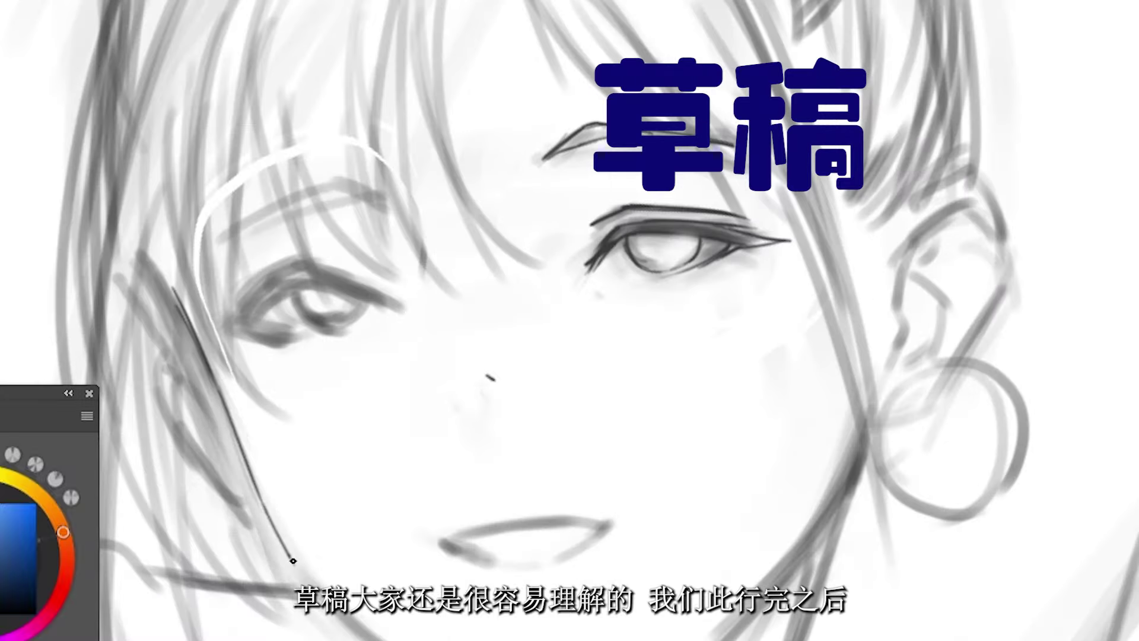
mouse_move(725, 611)
mouse_down()
mouse_move(936, 161)
mouse_move(592, 318)
mouse_move(560, 356)
mouse_move(582, 267)
mouse_move(380, 313)
mouse_up()
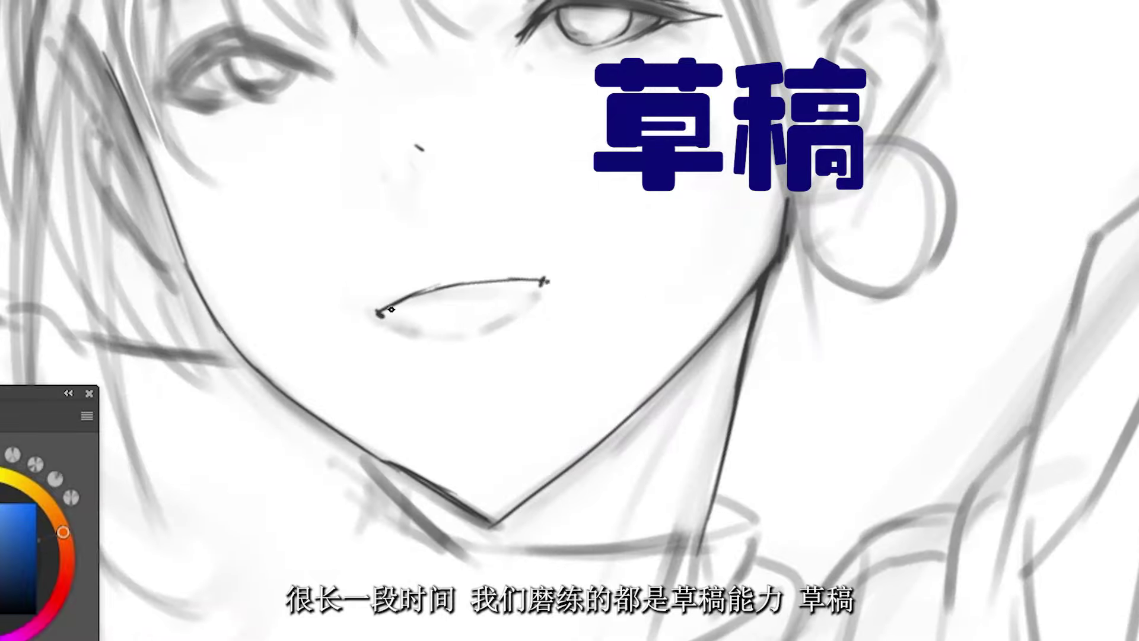
drag(506, 303, 525, 295)
drag(414, 323, 385, 313)
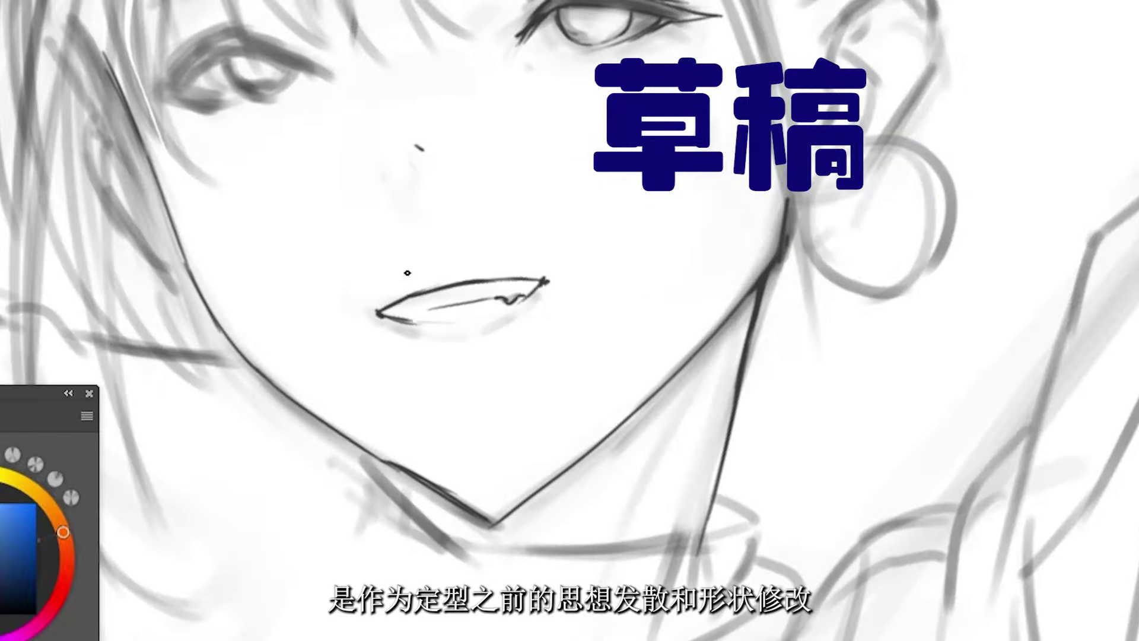
Undo the last mouth stroke and redraw the lower lip, mouth corners and inner tooth line
key(ctrl+z)
drag(473, 327, 411, 323)
mouse_move(236, 61)
mouse_down()
mouse_move(356, 178)
mouse_move(416, 267)
mouse_up()
drag(573, 278, 409, 277)
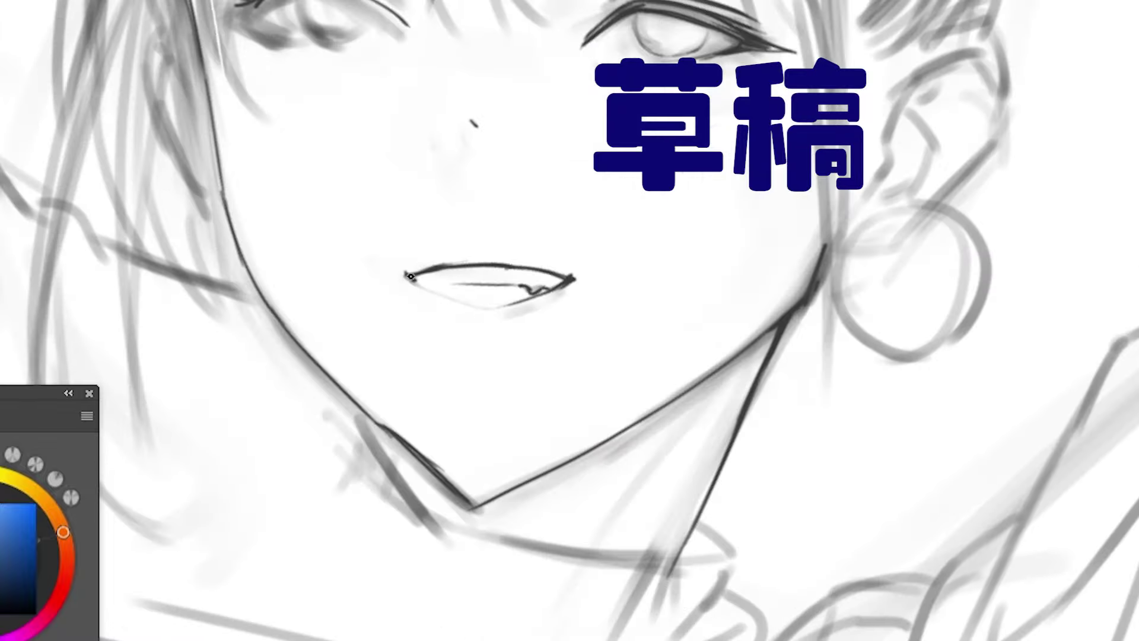
drag(516, 286, 429, 291)
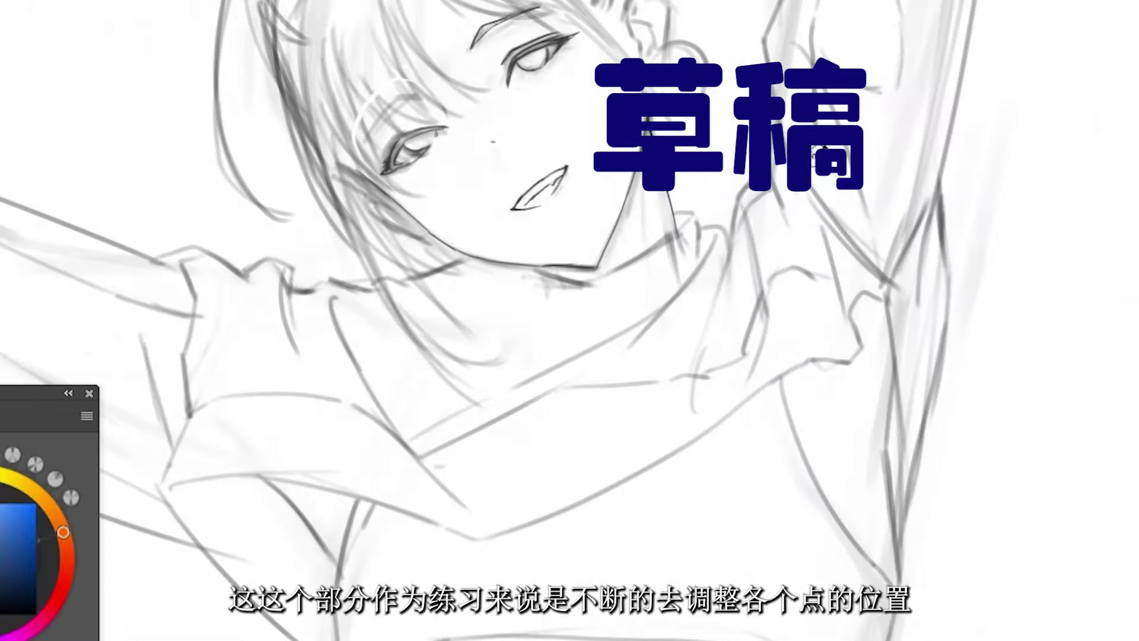
Refine the eyelid and lash lines of both eyes and undo the last three strokes
drag(498, 72, 535, 102)
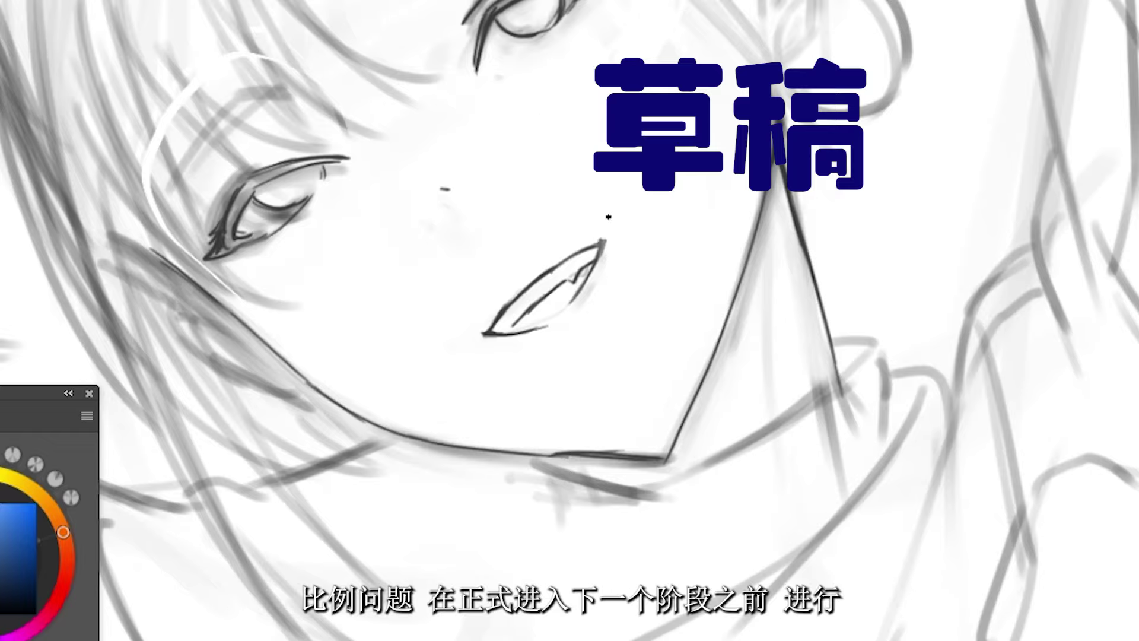
drag(598, 233, 205, 129)
drag(523, 59, 677, 36)
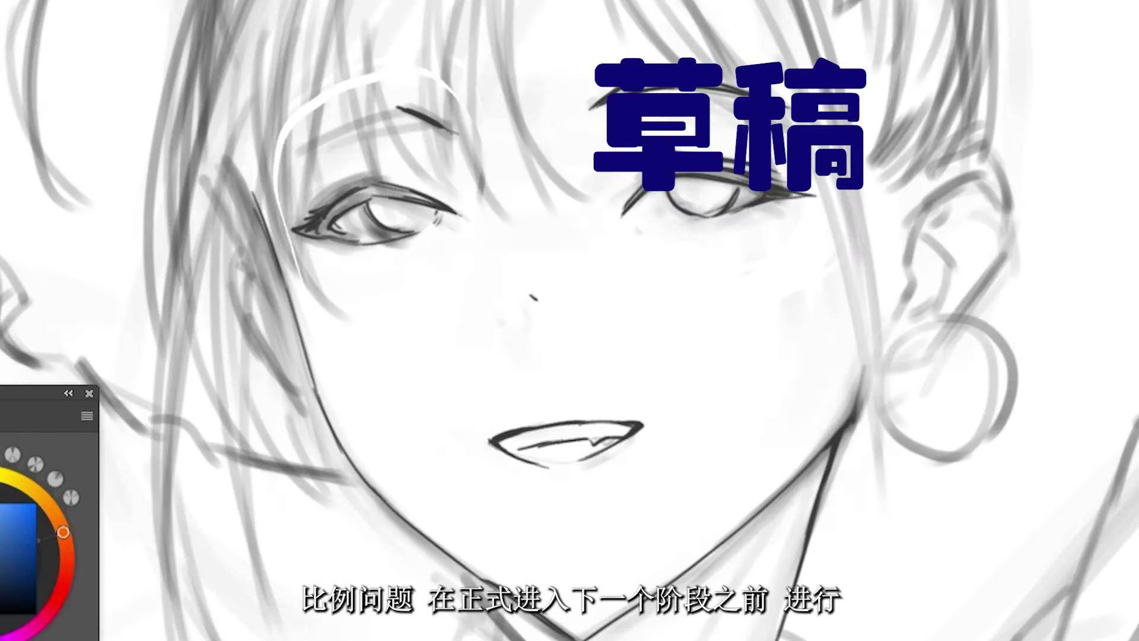
key(ctrl+z)
key(ctrl+z)
key(ctrl+z)
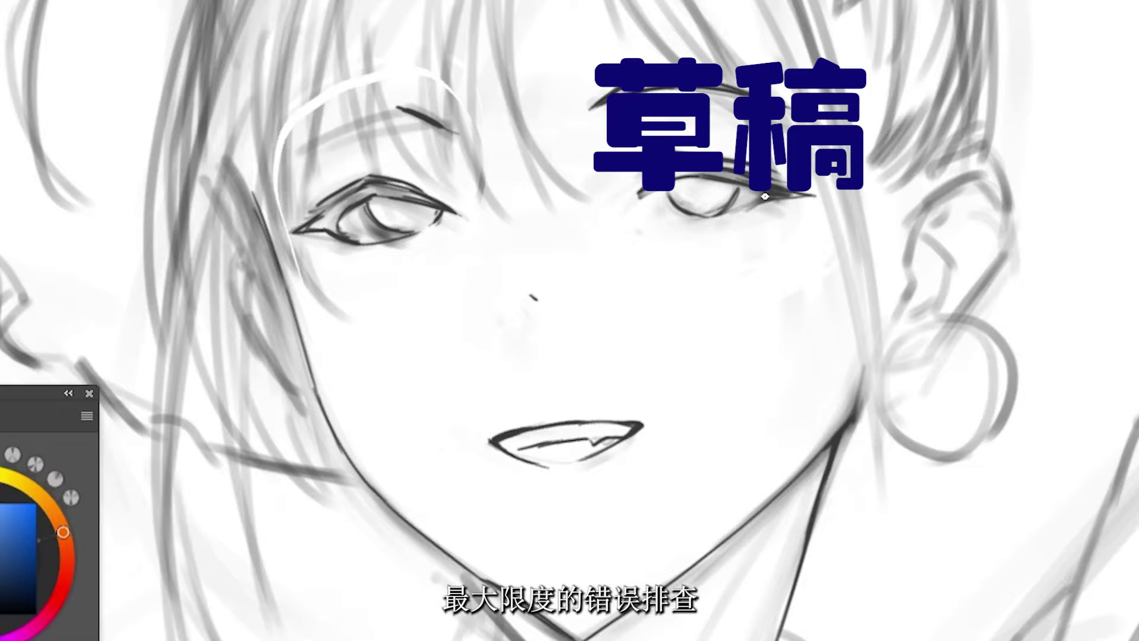
Draw the left eyebrow in the picture and the first long fringe strands between the eyes
drag(403, 123, 285, 163)
drag(285, 164, 293, 318)
mouse_move(558, 1)
mouse_down()
mouse_move(525, 196)
mouse_move(602, 356)
mouse_up()
drag(509, 92, 503, 284)
Adjust the brush's Shape Dynamics and Transfer settings
key(F5)
click(941, 176)
key(F5)
key(F5)
click(954, 39)
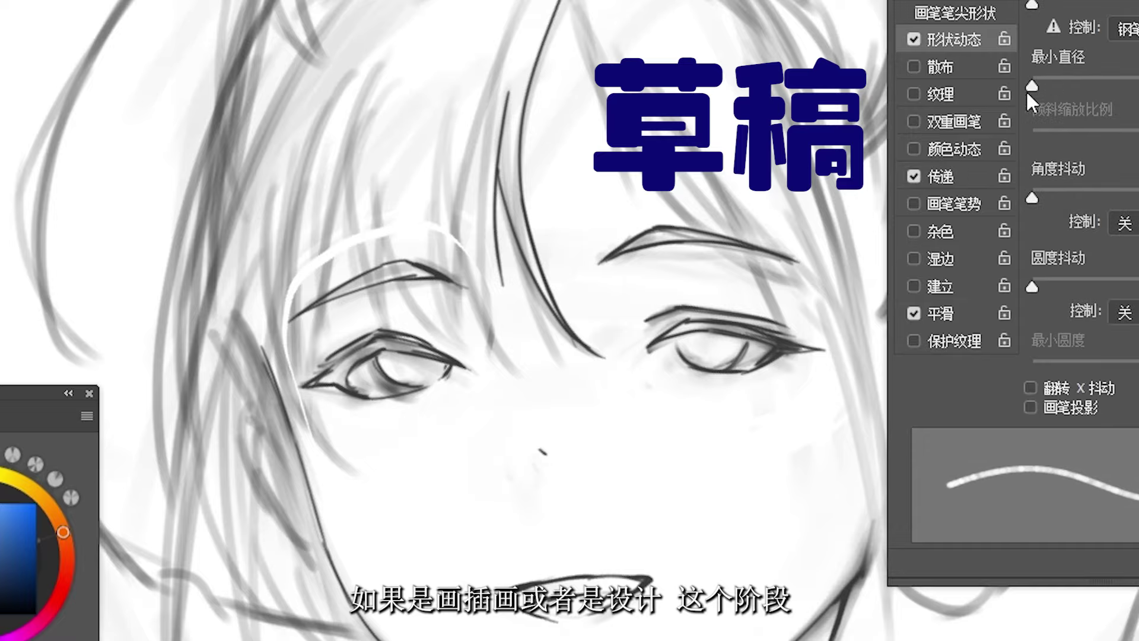
key(F5)
key(F5)
click(940, 176)
key(F5)
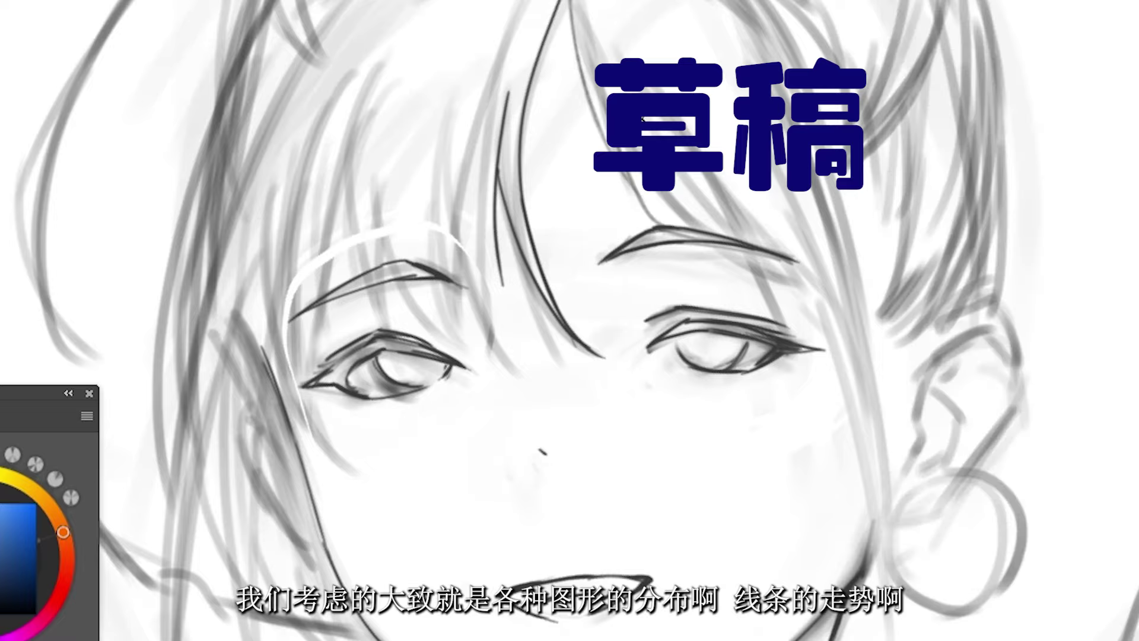
Draw the central fringe strands falling between the eyes and undo the stray stroke below them
scroll(600, 148, up, 2)
drag(468, 232, 529, 448)
drag(391, 3, 549, 444)
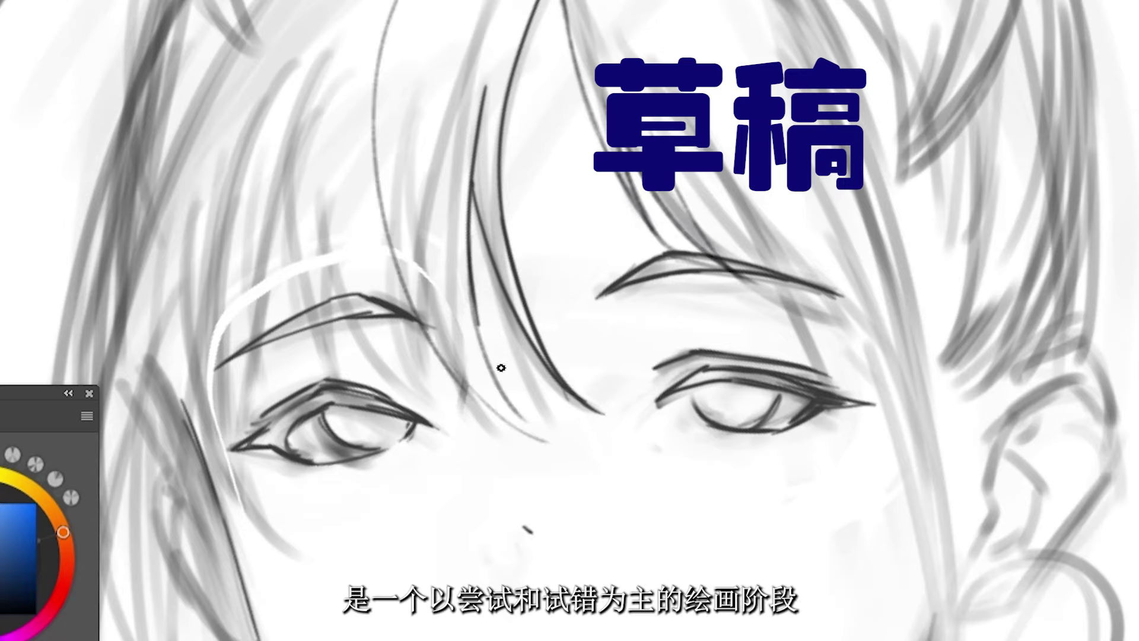
drag(475, 219, 537, 386)
drag(523, 373, 606, 400)
drag(410, 148, 543, 428)
drag(537, 454, 516, 638)
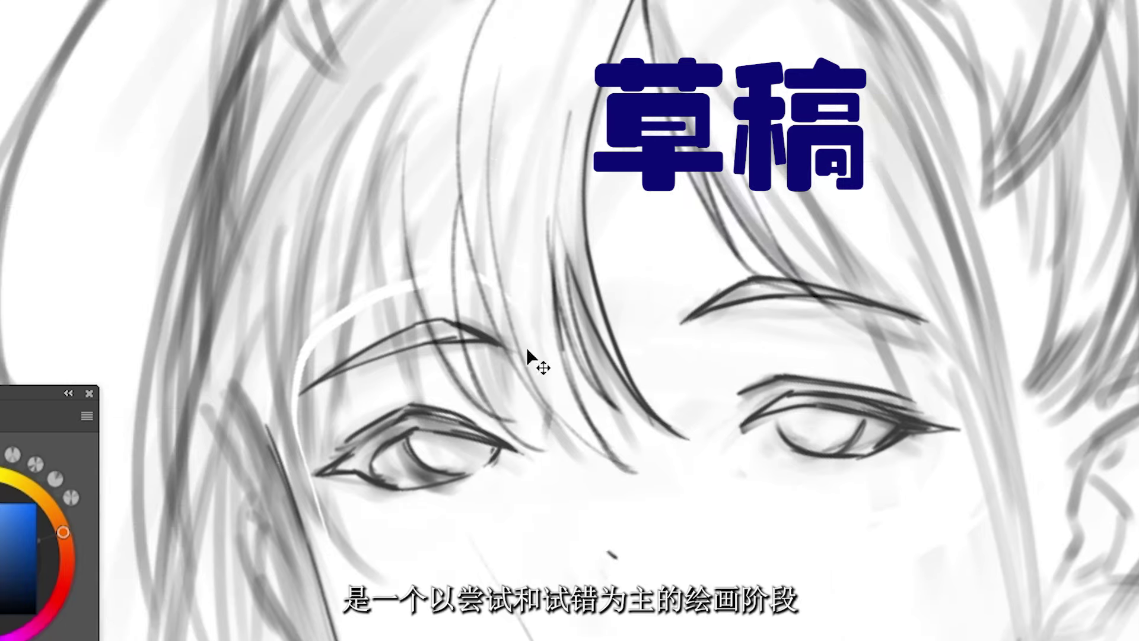
key(ctrl+z)
Draw long curved fringe strands from the forehead down over the left eyebrow in the picture
drag(442, 26, 336, 359)
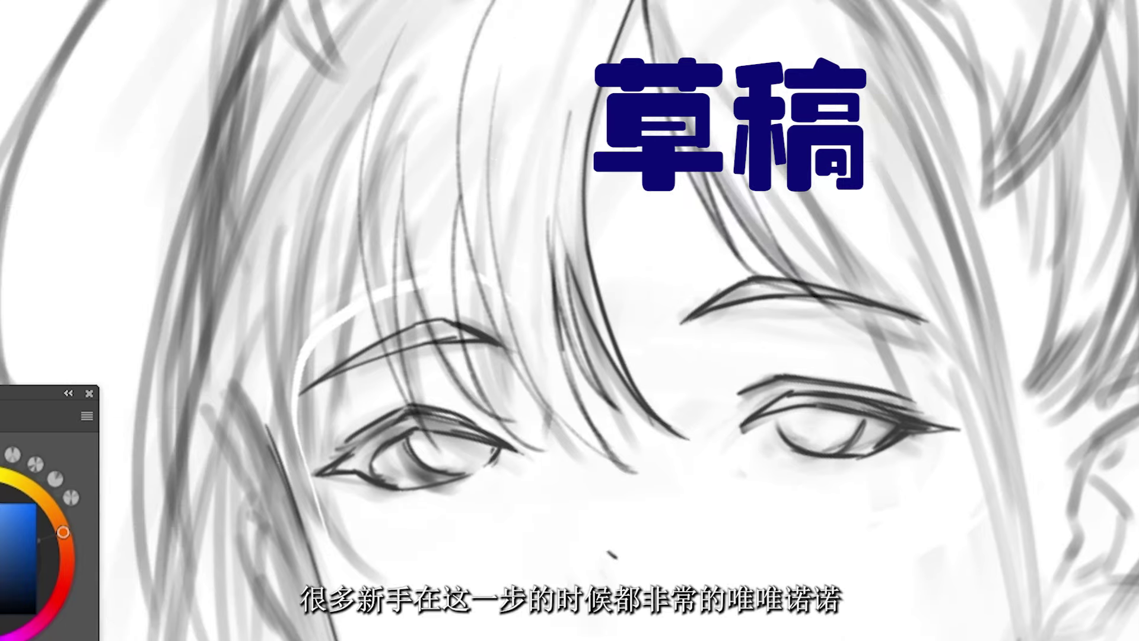
drag(442, 24, 385, 345)
key(F5)
key(F5)
Adjust the placement of the selected mouth with Free Transform and apply it
drag(394, 225, 483, 237)
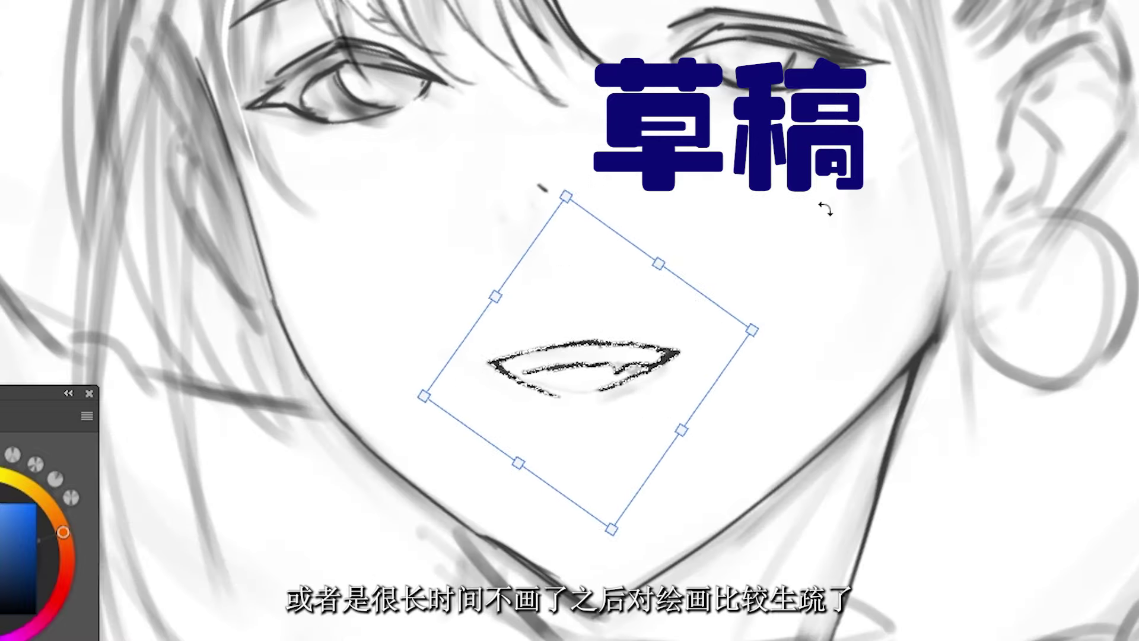
key(Return)
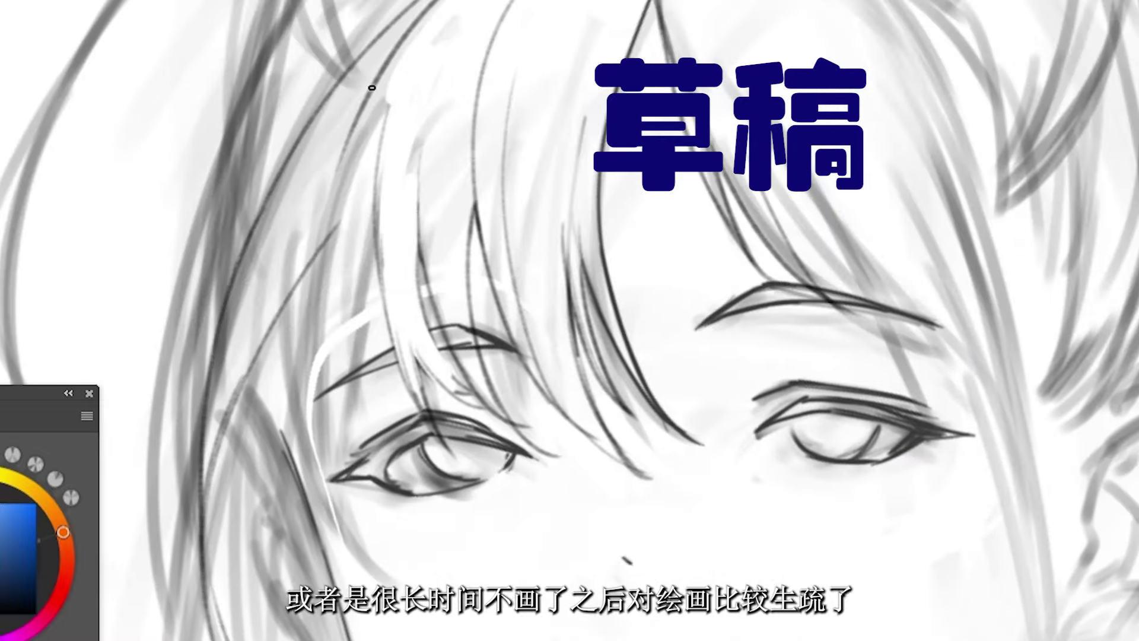
Refine the fringe strands beside and over the left eye in the picture
mouse_move(402, 254)
mouse_down()
mouse_move(297, 425)
mouse_move(314, 475)
mouse_move(325, 411)
mouse_up()
mouse_move(398, 490)
mouse_down()
mouse_move(310, 382)
mouse_move(244, 451)
mouse_move(213, 565)
mouse_move(308, 443)
mouse_move(356, 178)
mouse_move(493, 356)
mouse_up()
key(F5)
key(F5)
Draw the fringe strands sweeping across the right brow in the picture toward the ear
mouse_move(997, 12)
mouse_down()
mouse_move(949, 178)
mouse_move(931, 318)
mouse_move(1023, 387)
mouse_move(1086, 593)
mouse_up()
drag(949, 72, 842, 416)
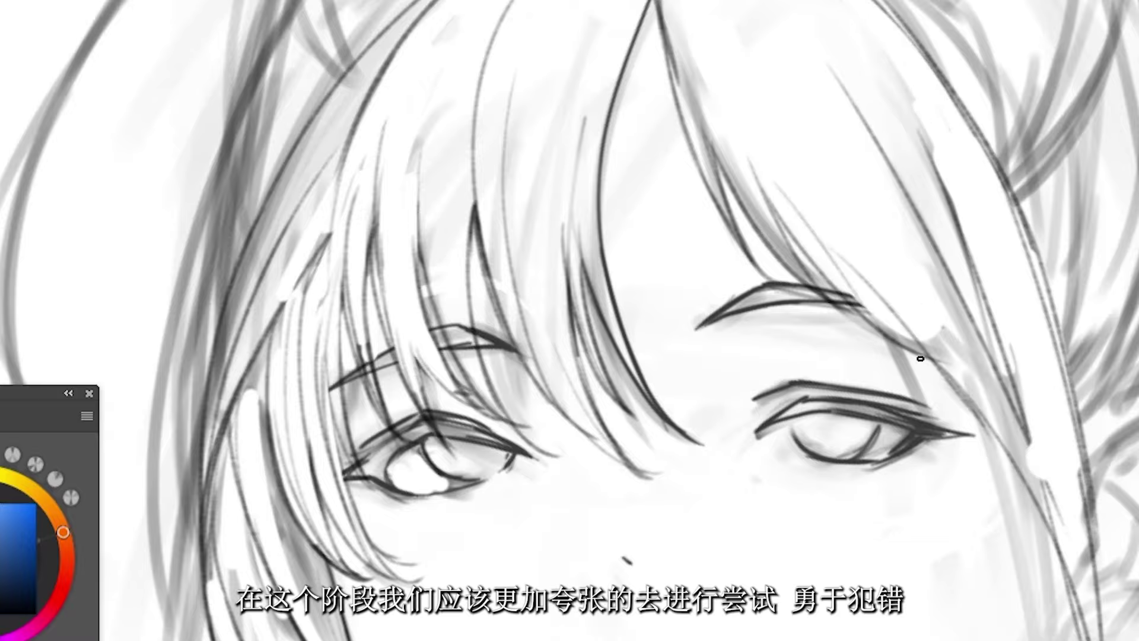
drag(771, 296, 649, 319)
drag(653, 279, 801, 463)
mouse_move(605, 147)
mouse_down()
mouse_move(786, 415)
mouse_move(447, 15)
mouse_move(969, 76)
mouse_move(725, 173)
mouse_up()
scroll(725, 173, down, 3)
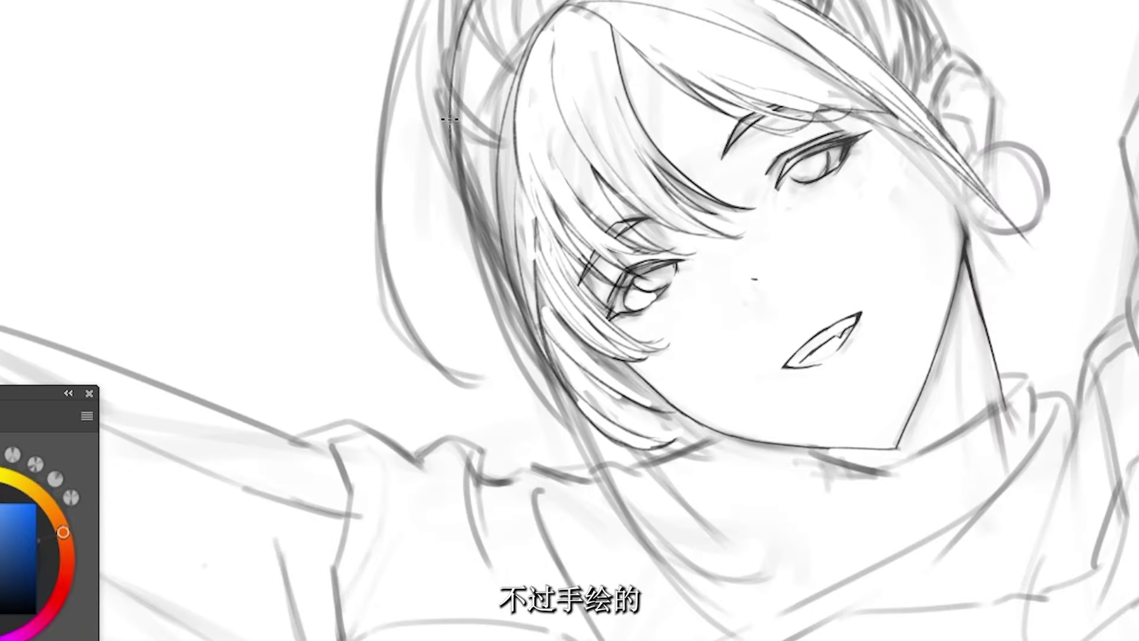
Refine the hair strands framing the face and outline the ear and round earring
drag(585, 394, 680, 476)
drag(765, 77, 778, 296)
mouse_move(819, 71)
mouse_down()
mouse_move(842, 321)
mouse_move(979, 356)
mouse_move(1016, 419)
mouse_move(867, 394)
mouse_move(872, 11)
mouse_up()
scroll(952, 143, up, 1)
mouse_move(1003, 139)
mouse_down()
mouse_move(1017, 243)
mouse_move(1009, 344)
mouse_up()
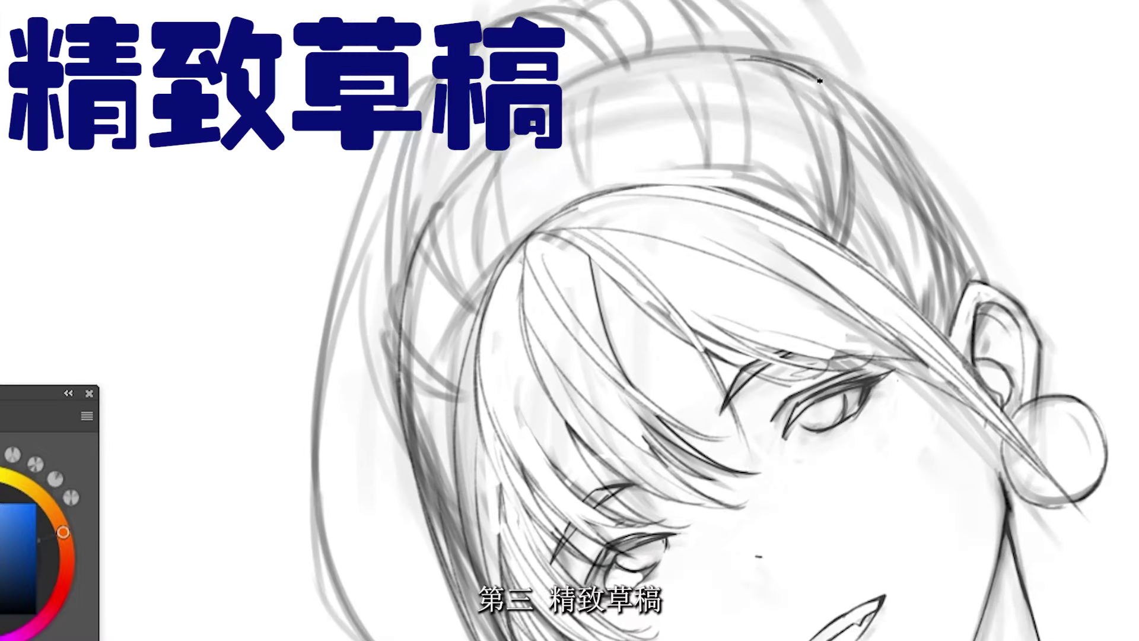
Outline the back of the head above the ear and the hair edge on the opposite side
drag(831, 77, 973, 279)
drag(916, 169, 942, 343)
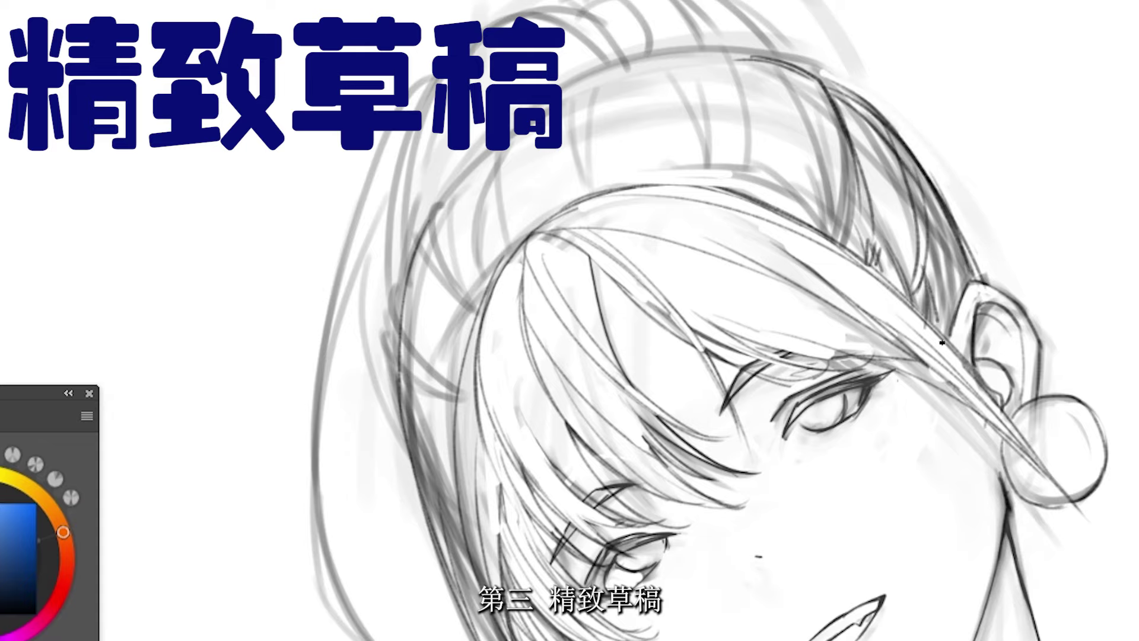
drag(457, 178, 445, 373)
drag(469, 416, 416, 594)
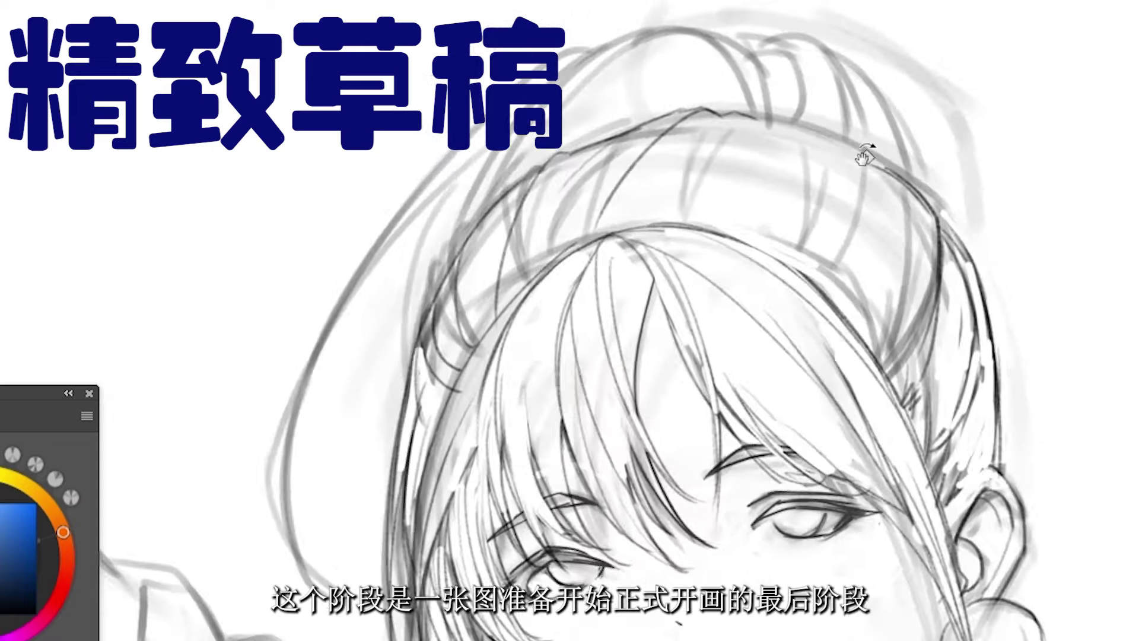
Draw the strands across the crown of the head and a loose lock in front of the ear
drag(772, 68, 795, 155)
mouse_move(623, 65)
mouse_down()
mouse_move(724, 110)
mouse_move(735, 137)
mouse_up()
drag(795, 83, 813, 217)
mouse_move(908, 344)
mouse_down()
mouse_move(952, 489)
mouse_move(1008, 499)
mouse_up()
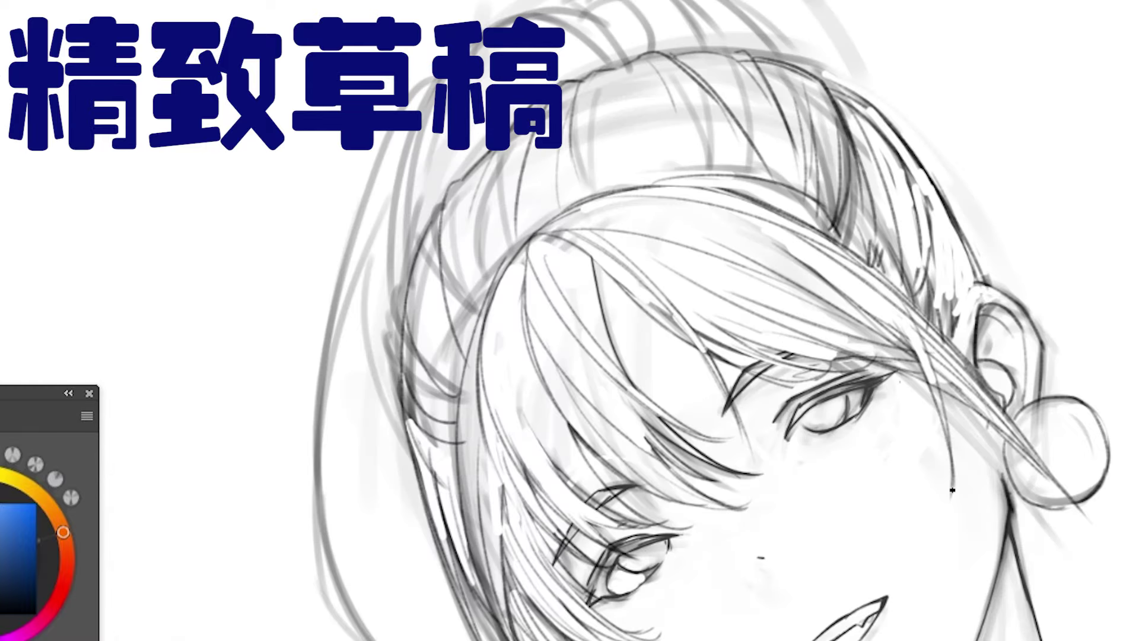
Draw the long strands of side hair and the loose hair hanging beside the face
drag(415, 279, 404, 629)
drag(463, 152, 436, 350)
drag(480, 172, 451, 534)
mouse_move(439, 262)
mouse_down()
mouse_move(415, 605)
mouse_move(365, 422)
mouse_up()
drag(380, 279, 350, 404)
drag(415, 303, 339, 584)
drag(445, 258, 374, 584)
drag(465, 422, 457, 584)
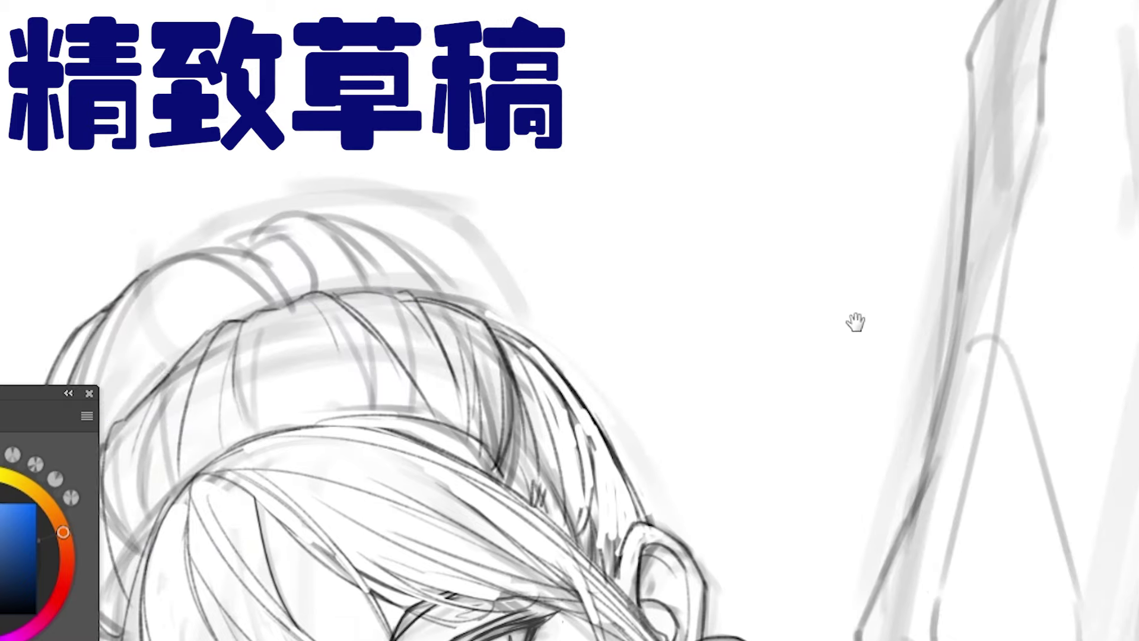
Draw the outline and inner strands of the hair bun on top of the head
drag(527, 209, 267, 282)
mouse_move(498, 232)
mouse_down()
mouse_move(302, 269)
mouse_move(236, 399)
mouse_up()
drag(428, 231, 394, 272)
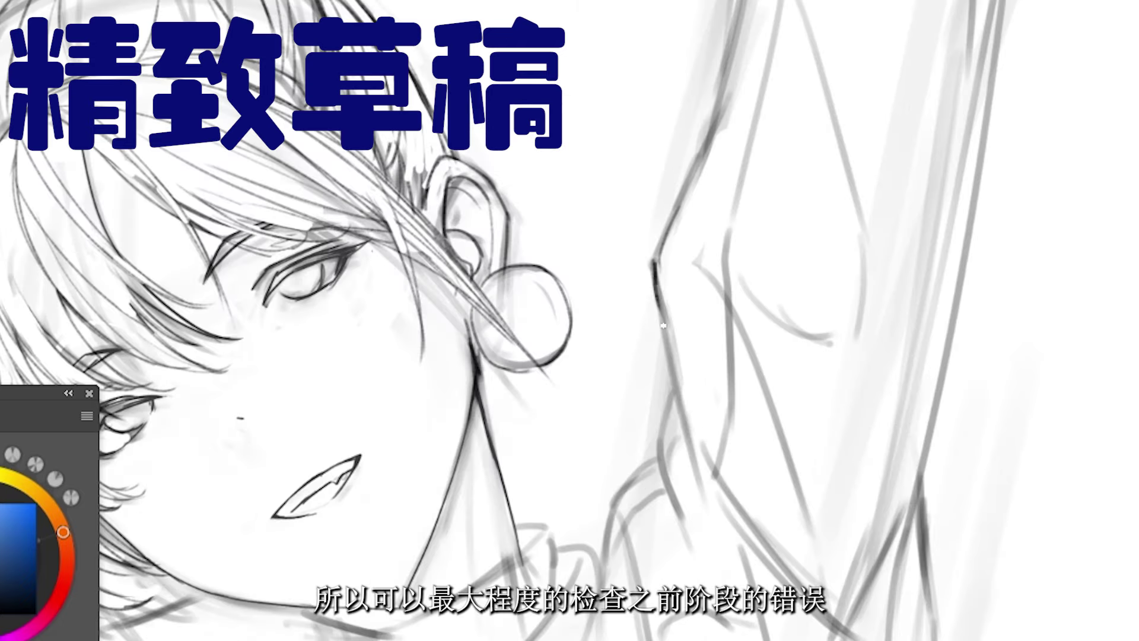
Redraw the head-side contour of the raised arm's sleeve from the shoulder folds up past the elbow
drag(677, 243, 658, 391)
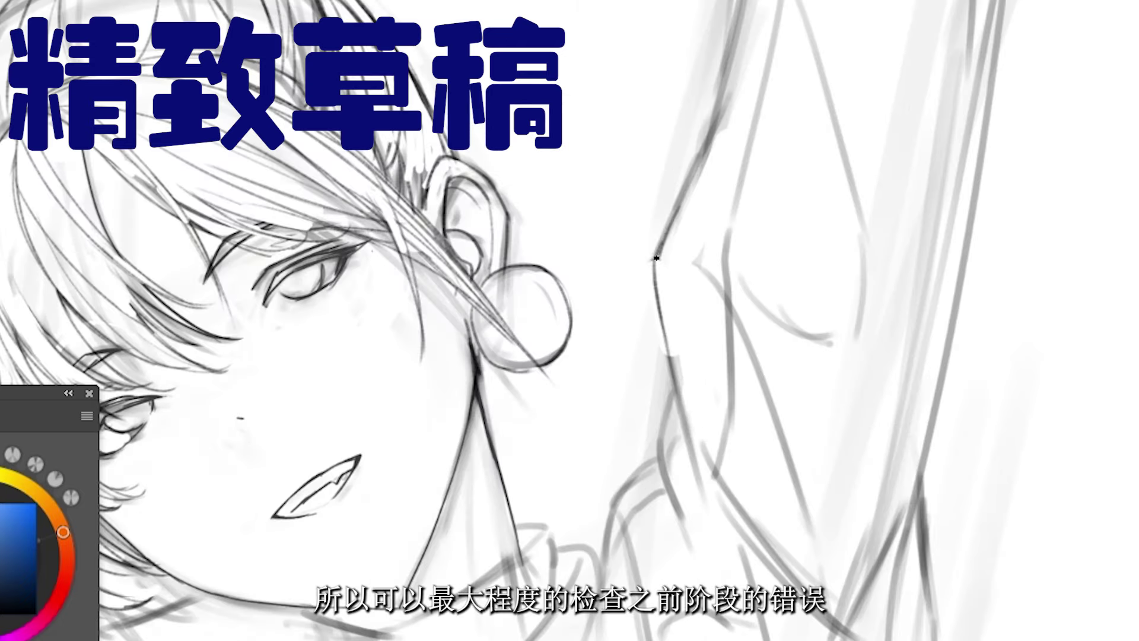
drag(707, 65, 653, 261)
drag(652, 397, 697, 567)
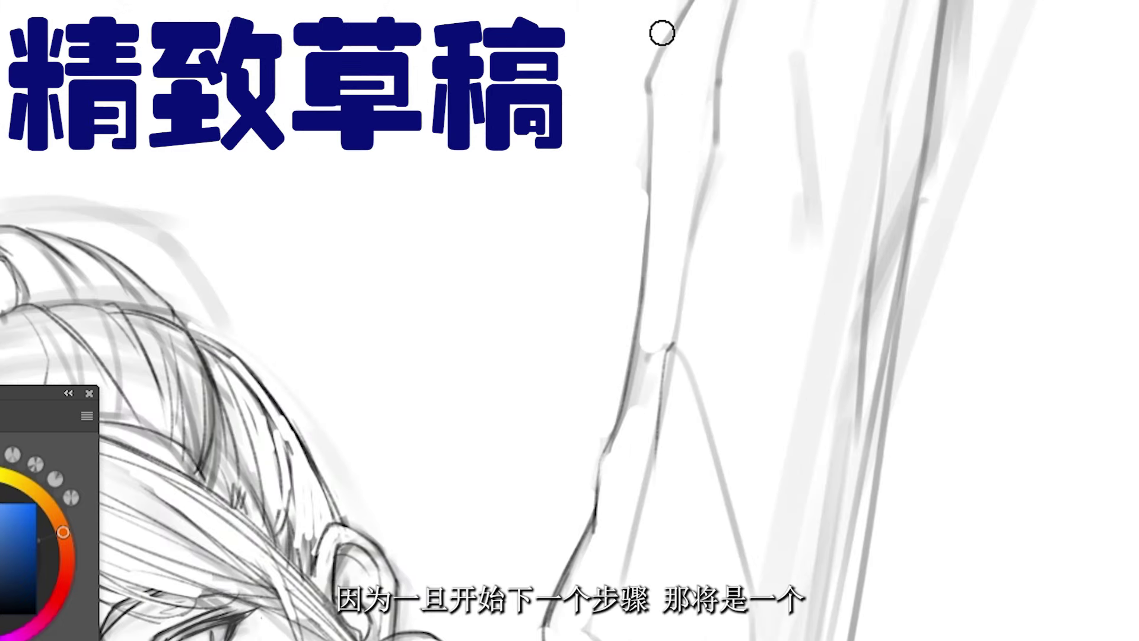
drag(661, 33, 646, 208)
drag(653, 118, 617, 409)
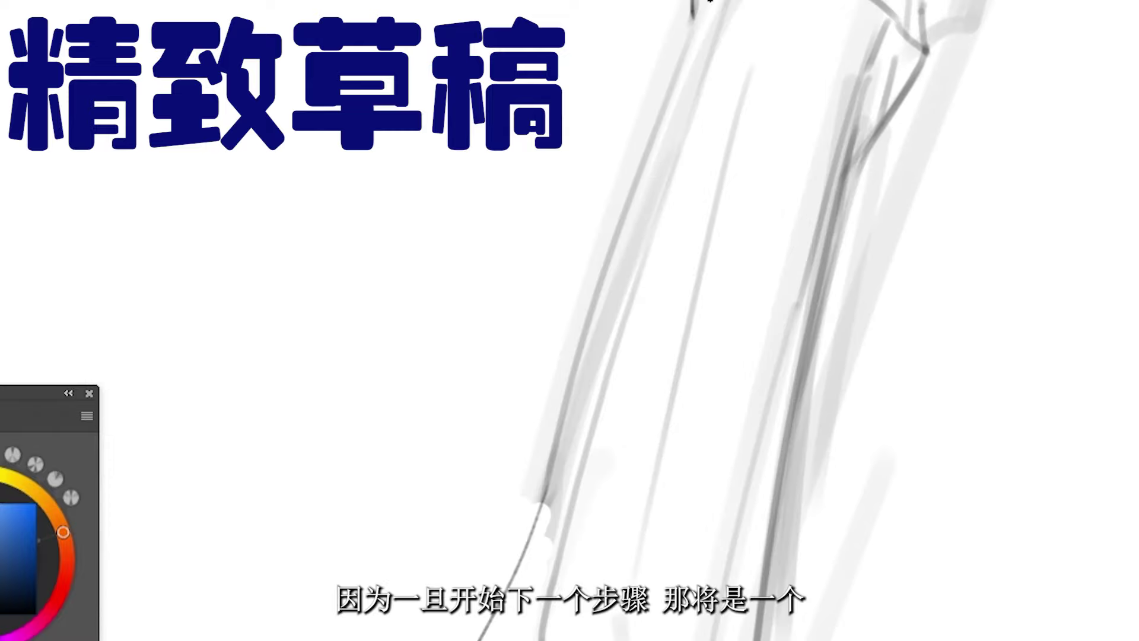
Draw the head-side edge and inner fold line of the raised forearm's sleeve, and refine the sleeve's outer edge
drag(692, 9, 541, 483)
key(ctrl+z)
drag(715, 3, 543, 632)
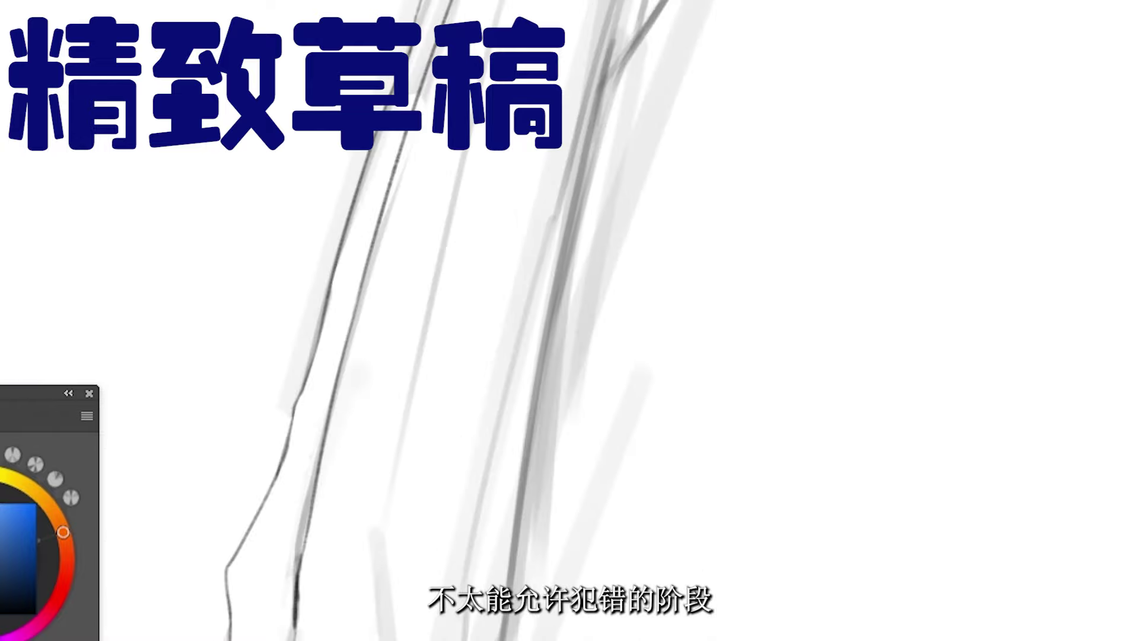
mouse_move(659, 3)
mouse_down()
mouse_move(574, 221)
mouse_move(552, 247)
mouse_up()
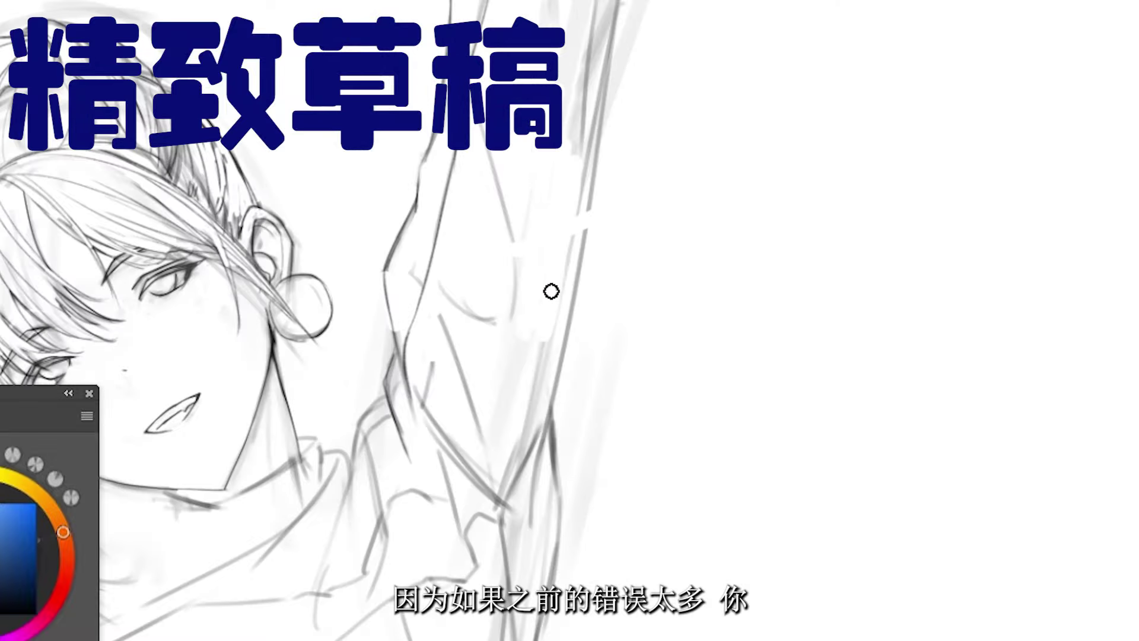
Clean up the outer edge of the raised sleeve down to the underarm folds and save the drawing
drag(552, 287, 465, 294)
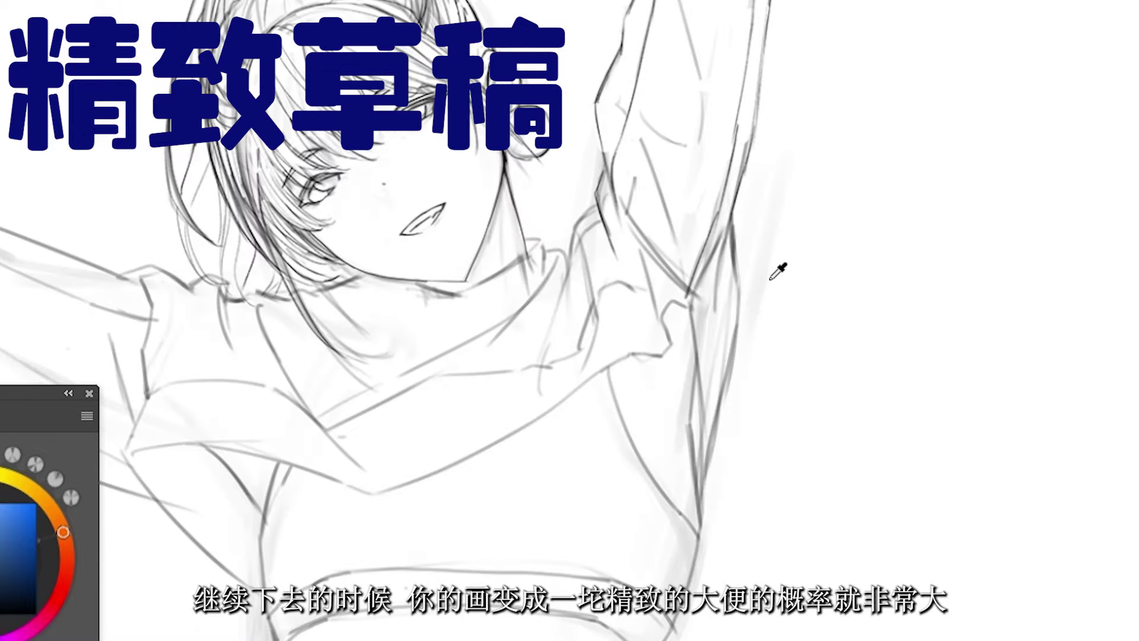
drag(776, 267, 700, 376)
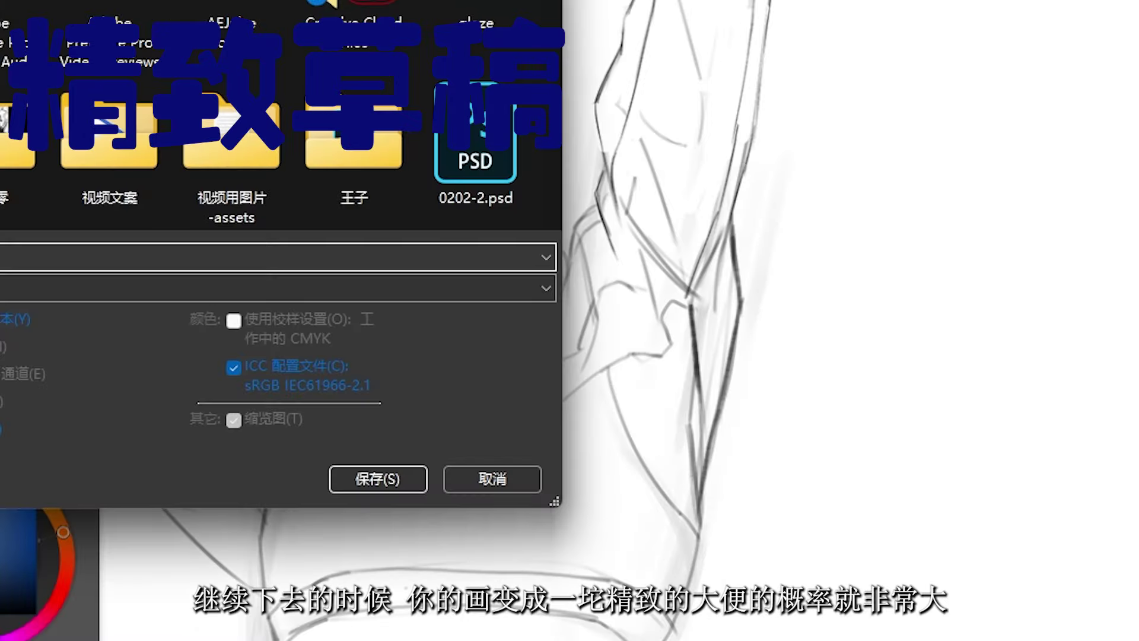
key(Return)
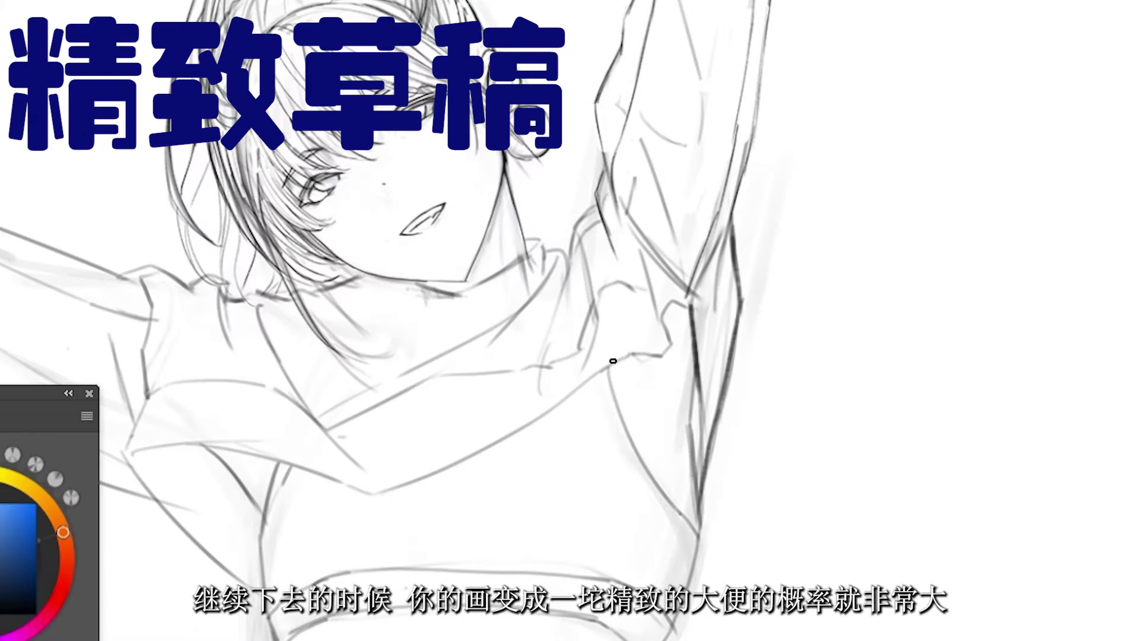
Refine the cropped sweater's folds and hem and the bra's contours, hatching the shaded side of the chest
drag(578, 258, 594, 205)
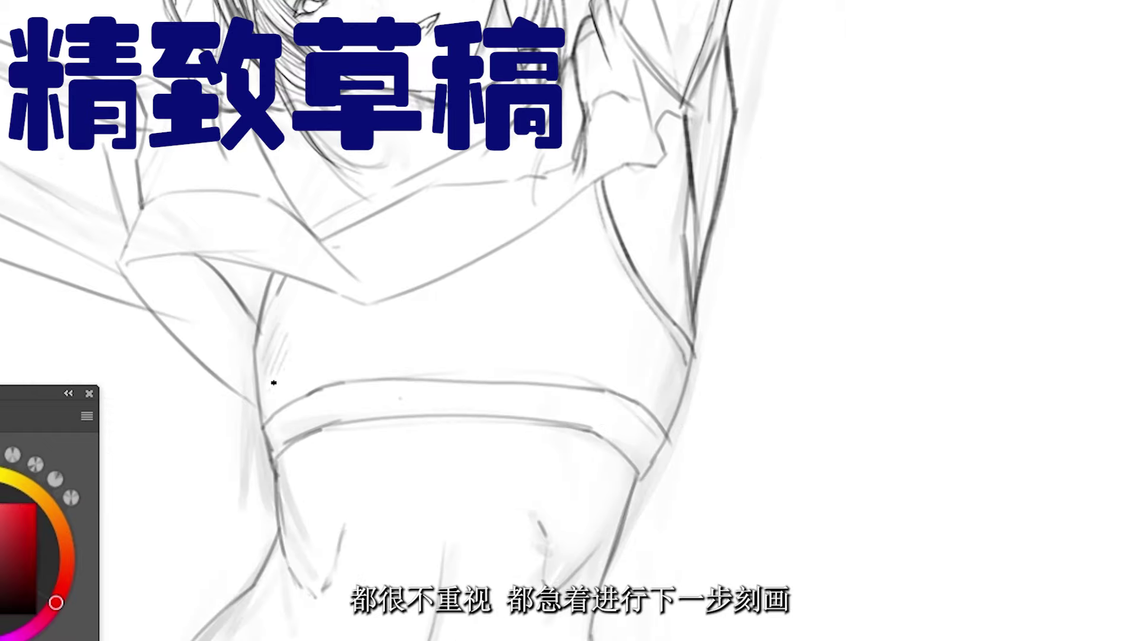
drag(274, 383, 263, 311)
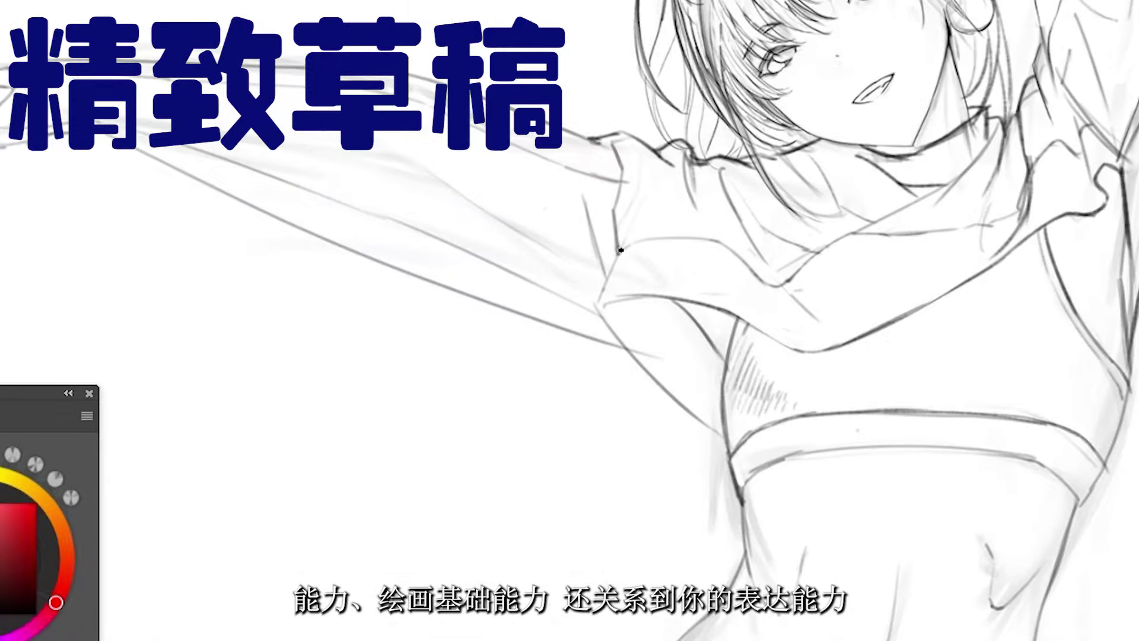
drag(608, 251, 725, 433)
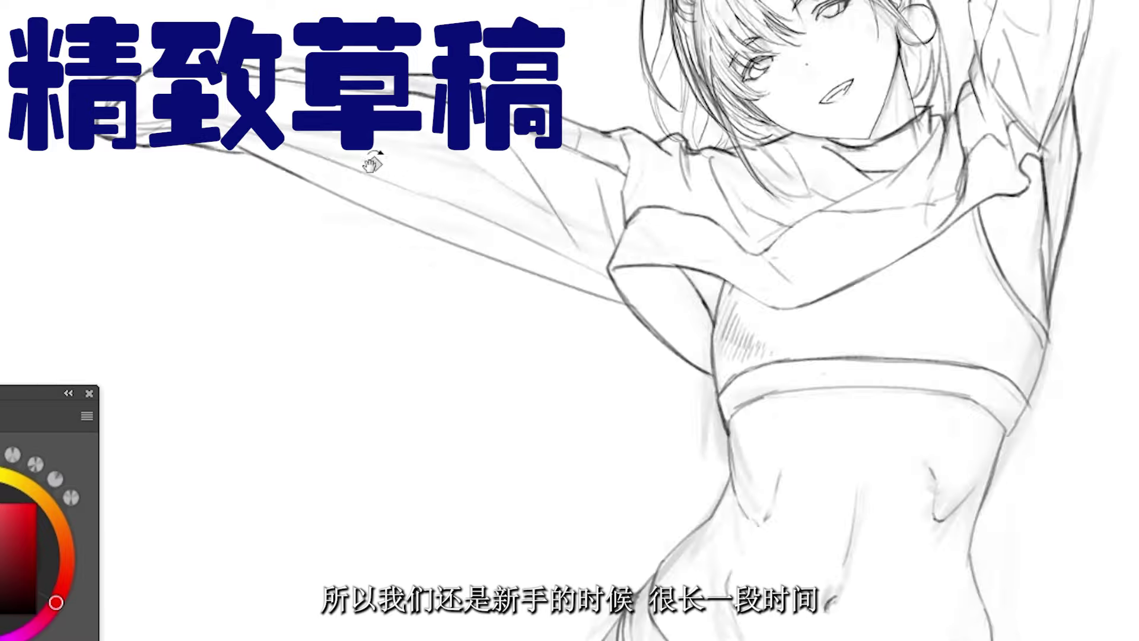
Refine the waist and hip lines and redraw the outer contours of both thighs
drag(371, 163, 419, 324)
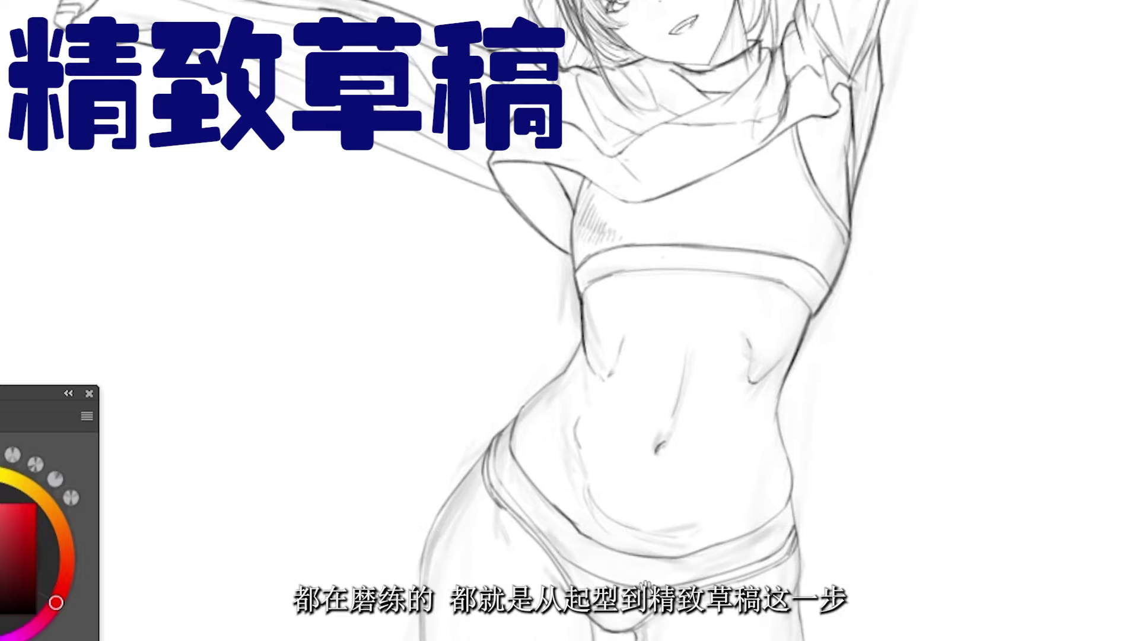
key(ctrl+z)
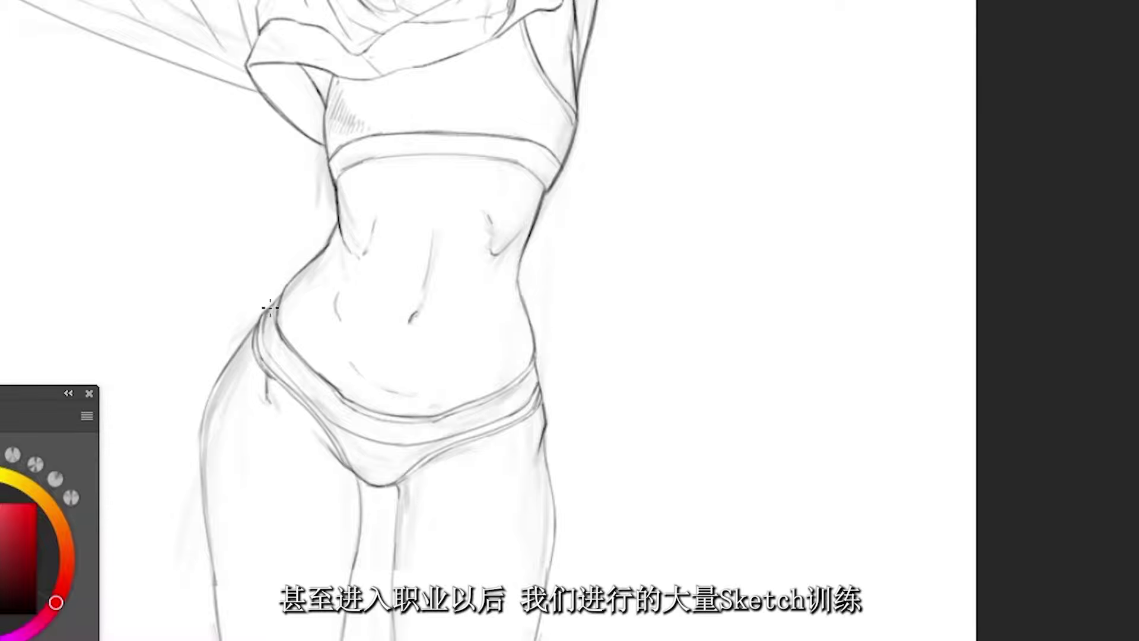
drag(226, 371, 209, 638)
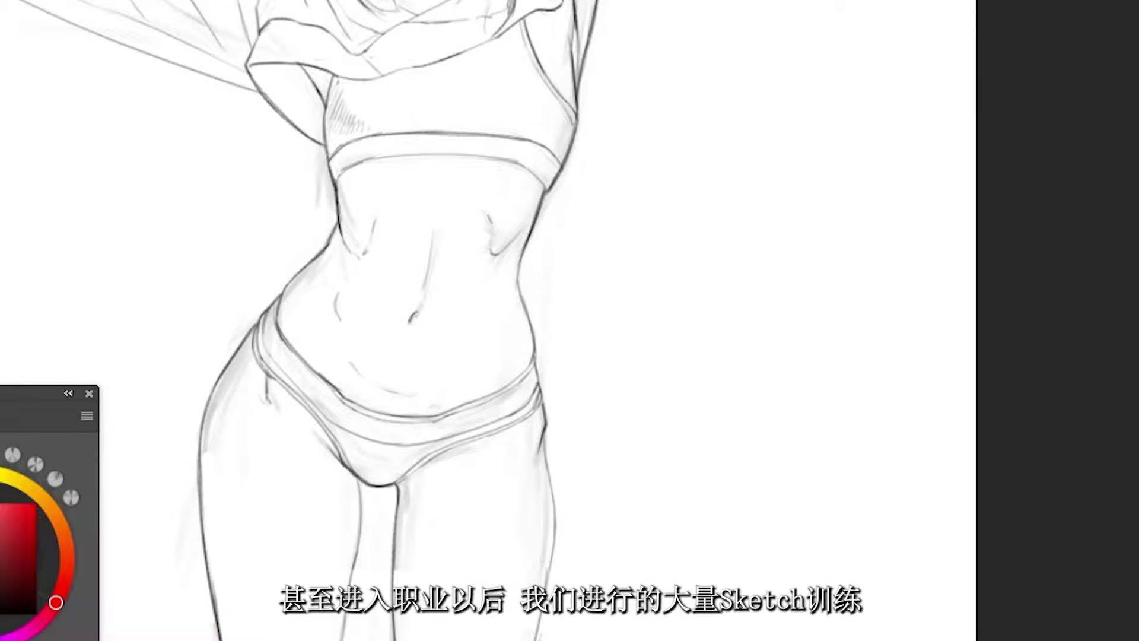
drag(543, 435, 540, 639)
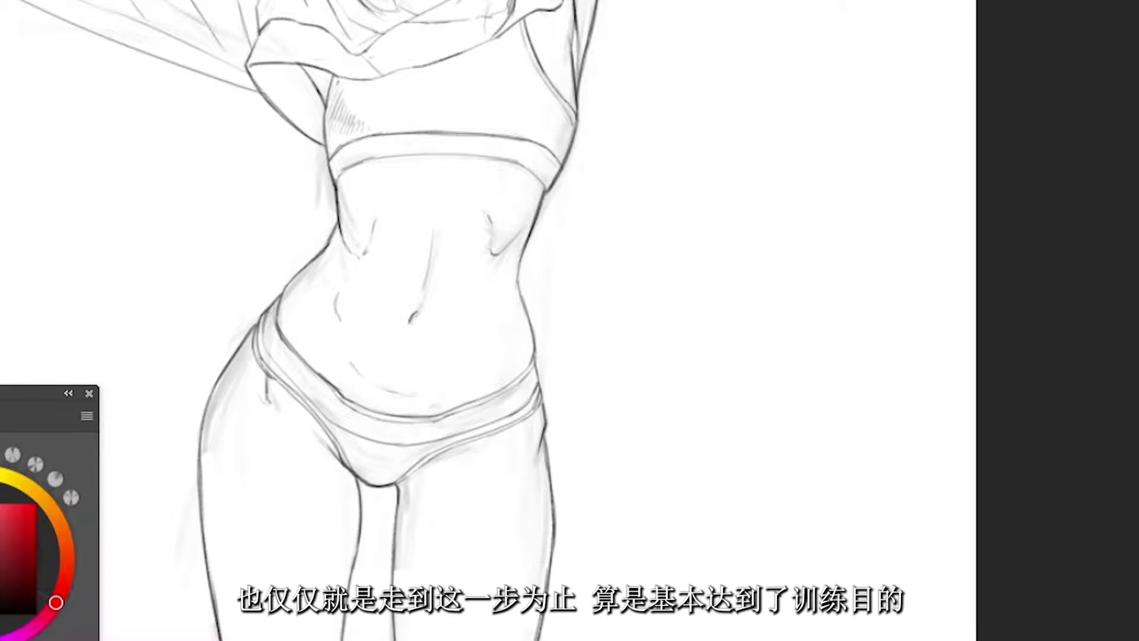
Select the empty background around the whole figure, including the gap between the legs
scroll(504, 105, down, 5)
drag(504, 105, 526, 368)
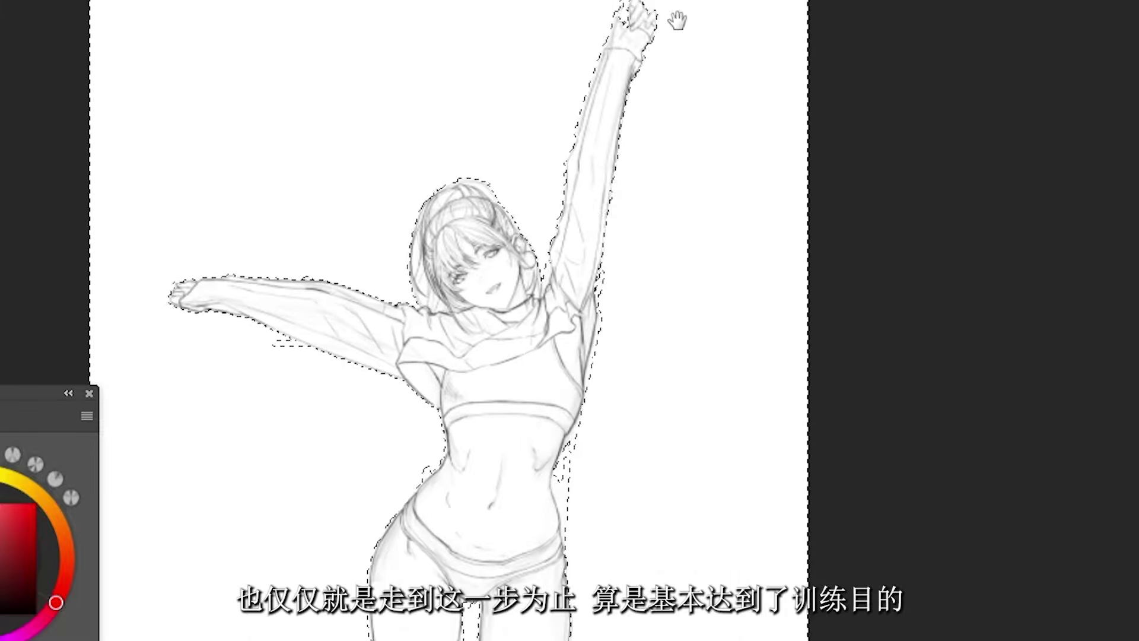
scroll(473, 224, up, 5)
drag(473, 224, 555, 222)
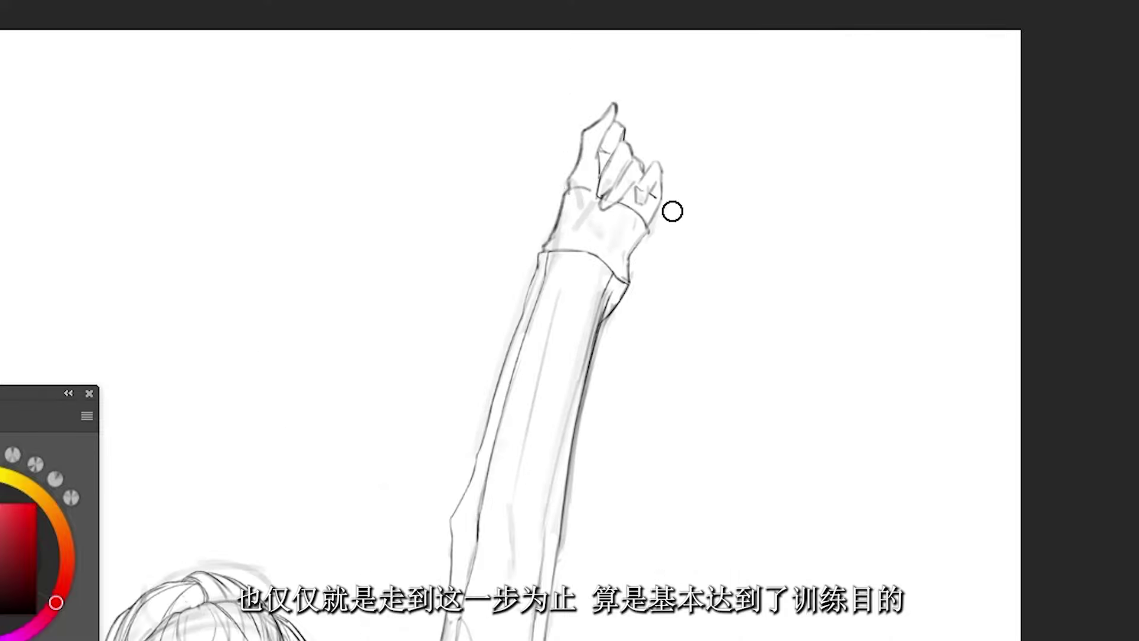
scroll(662, 224, down, 5)
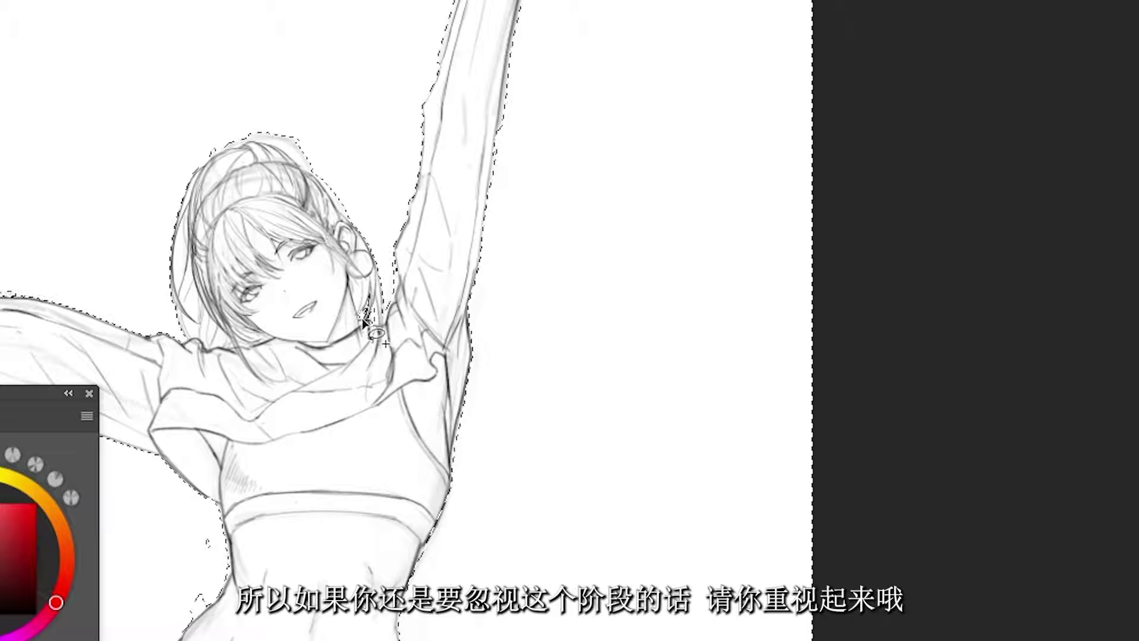
scroll(363, 320, down, 5)
scroll(381, 356, up, 5)
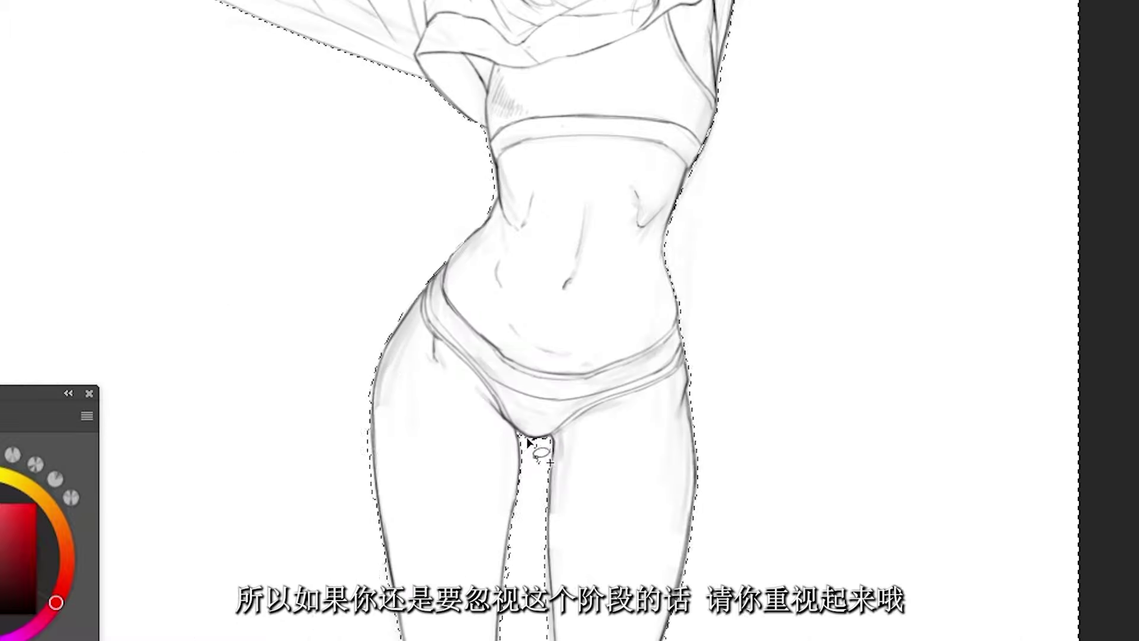
scroll(515, 285, down, 5)
Fill the figure's silhouette with a flat beige, set the blending to Multiply and clear the selection
key(alt+BackSpace)
key(shift+alt+m)
key(ctrl+d)
click(30, 486)
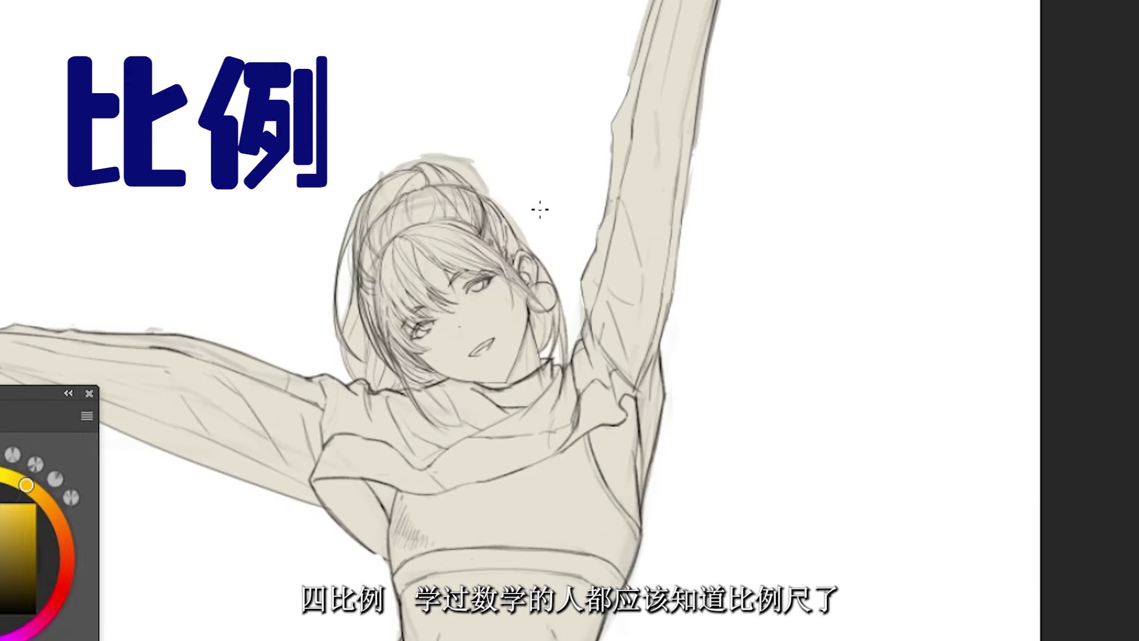
Lasso the sweater with both sleeves and fill it with flat green
scroll(339, 370, down, 3)
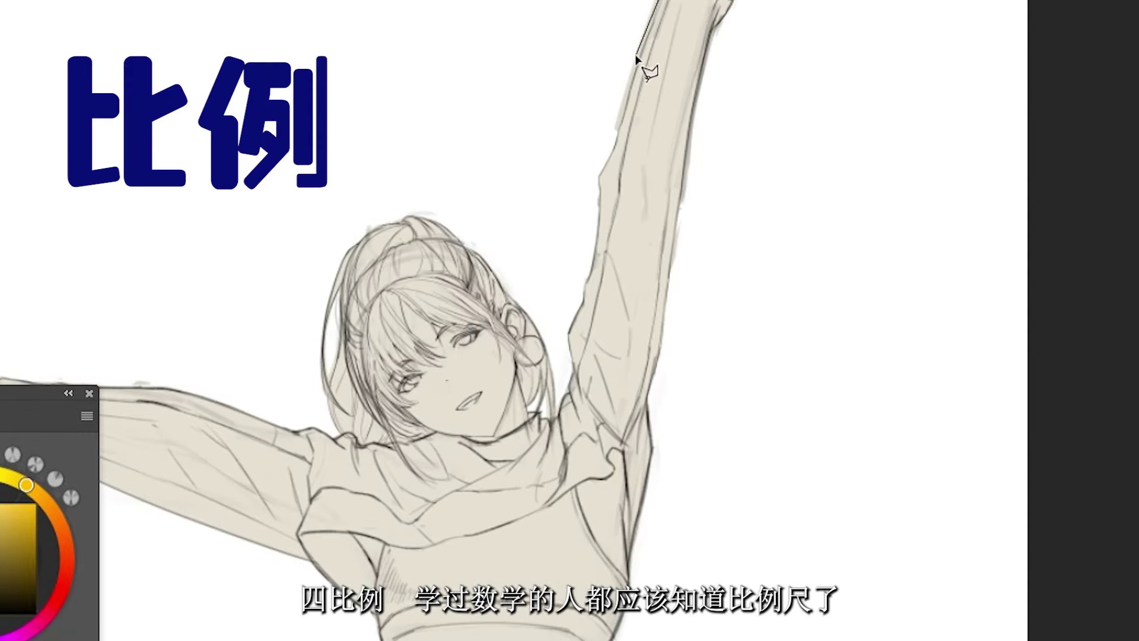
mouse_move(99, 191)
mouse_down()
mouse_move(513, 270)
mouse_move(733, 152)
mouse_move(563, 498)
mouse_move(198, 356)
mouse_up()
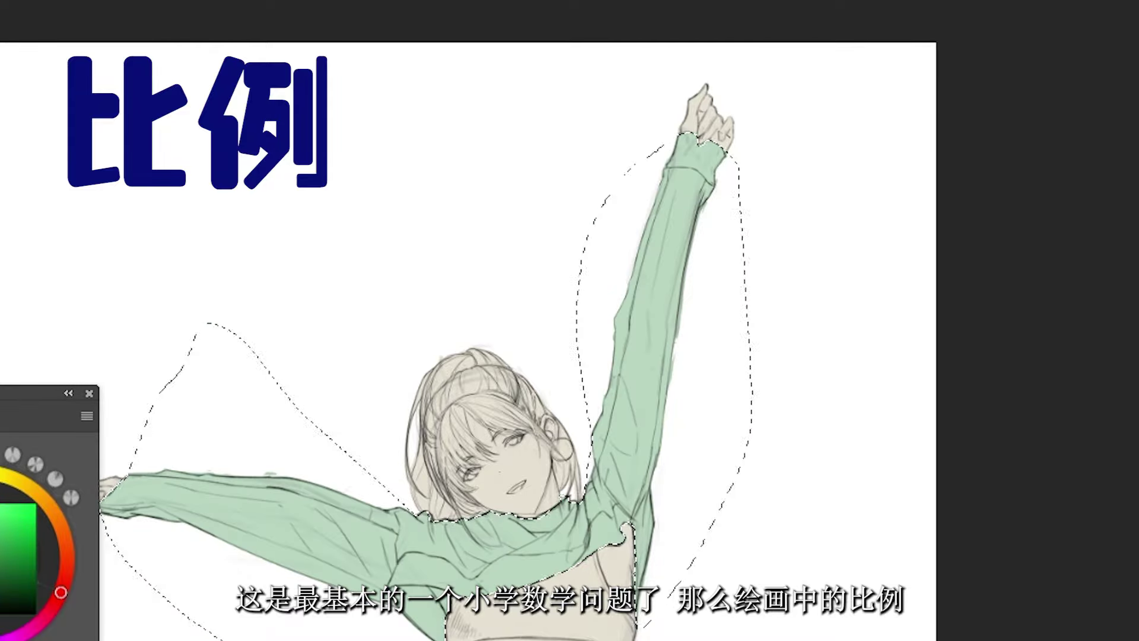
scroll(546, 294, up, 3)
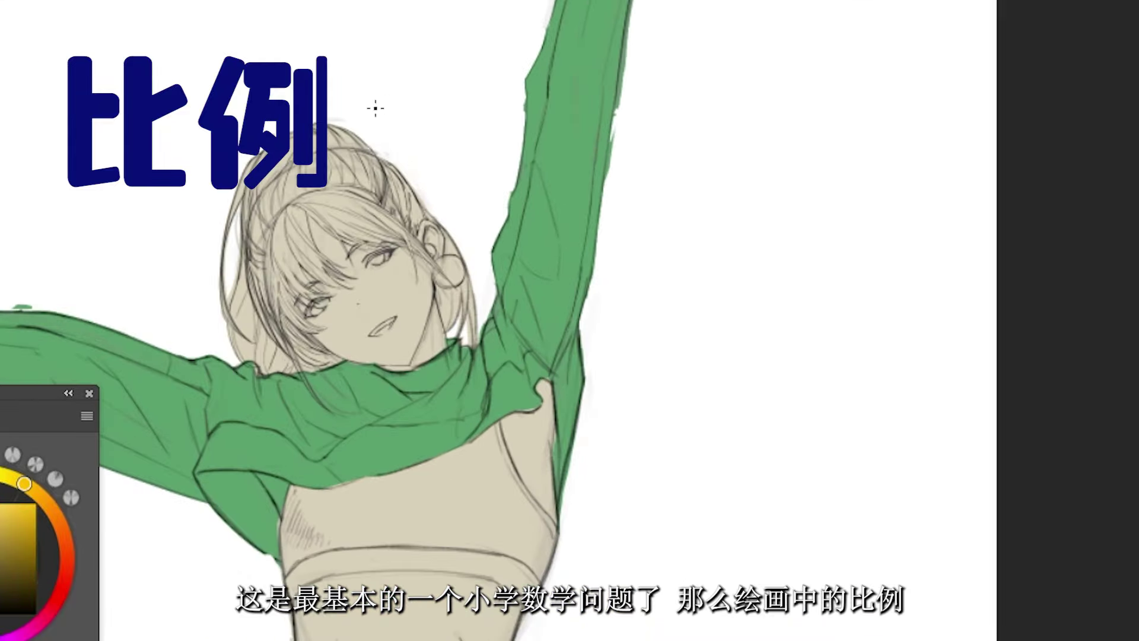
Fill the hair with brown and the underwear with red, with light blue bands
mouse_move(344, 186)
mouse_down()
mouse_move(234, 359)
mouse_move(290, 302)
mouse_move(315, 229)
mouse_move(451, 290)
mouse_move(442, 285)
mouse_up()
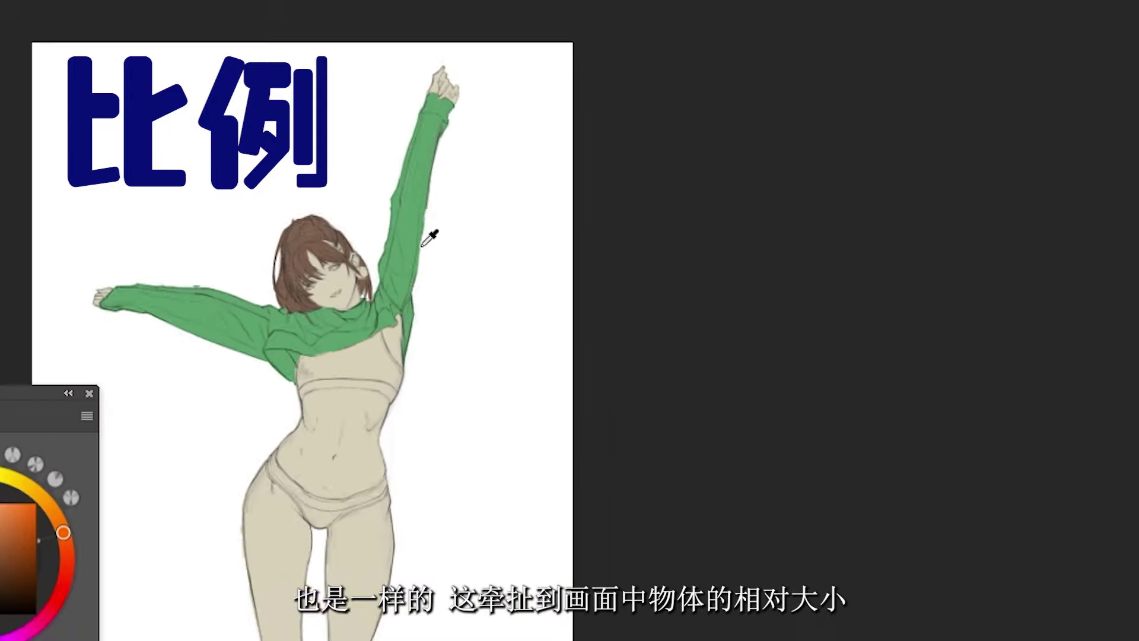
scroll(433, 235, up, 3)
drag(222, 422, 392, 454)
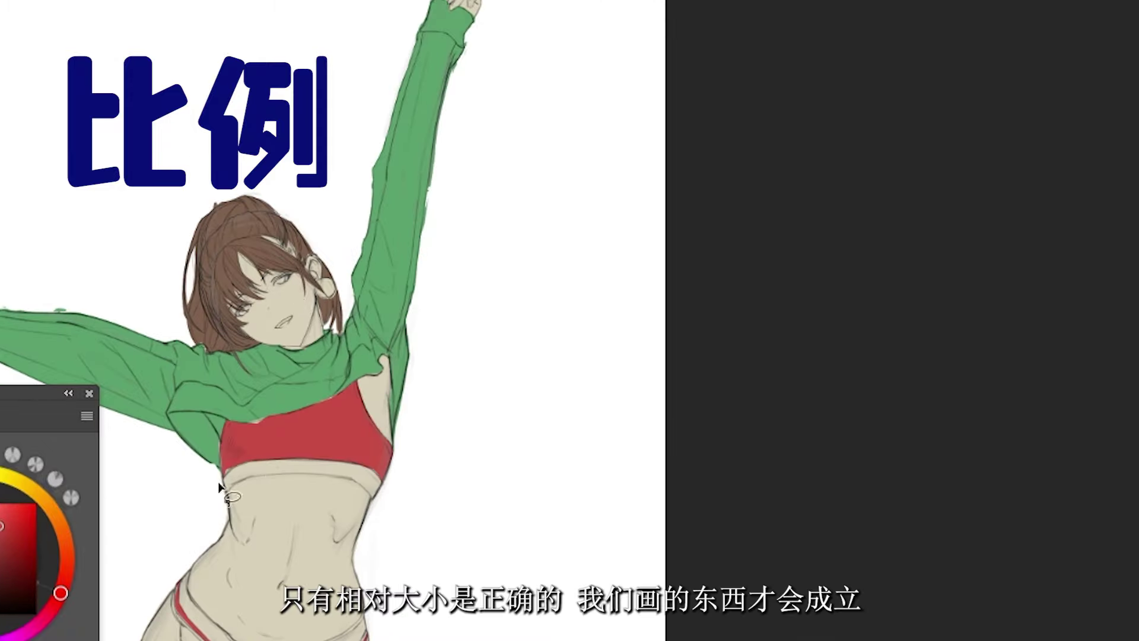
mouse_move(219, 487)
mouse_down()
mouse_move(380, 502)
mouse_move(221, 492)
mouse_up()
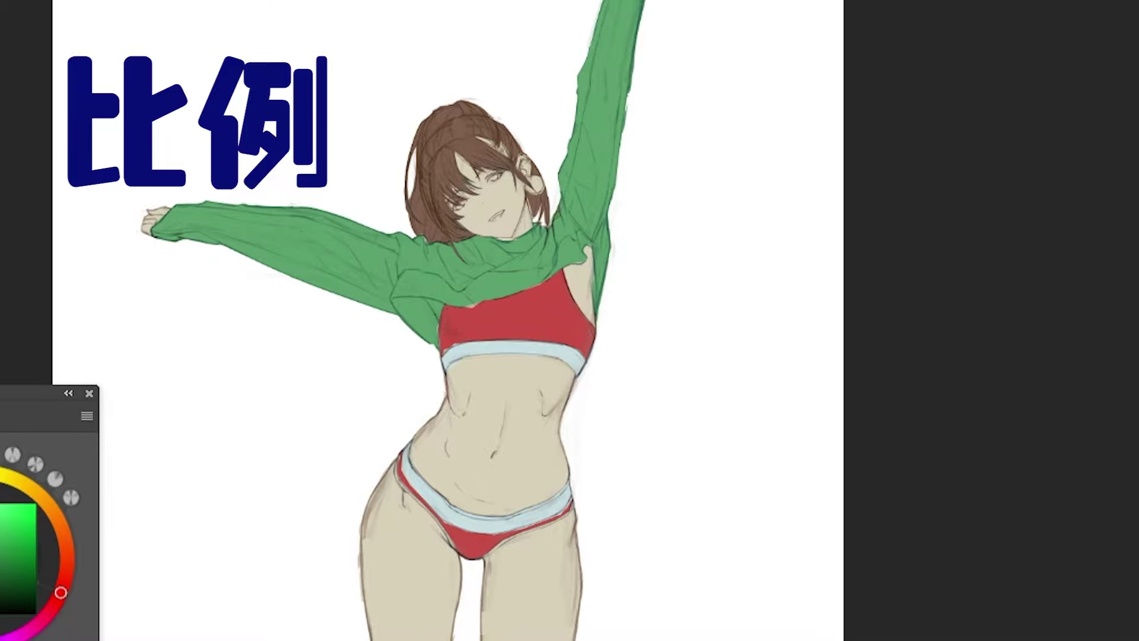
Shade the sweater with a soft darker green and block in dark green shadows around both shoulders and the neckline
drag(281, 334, 730, 386)
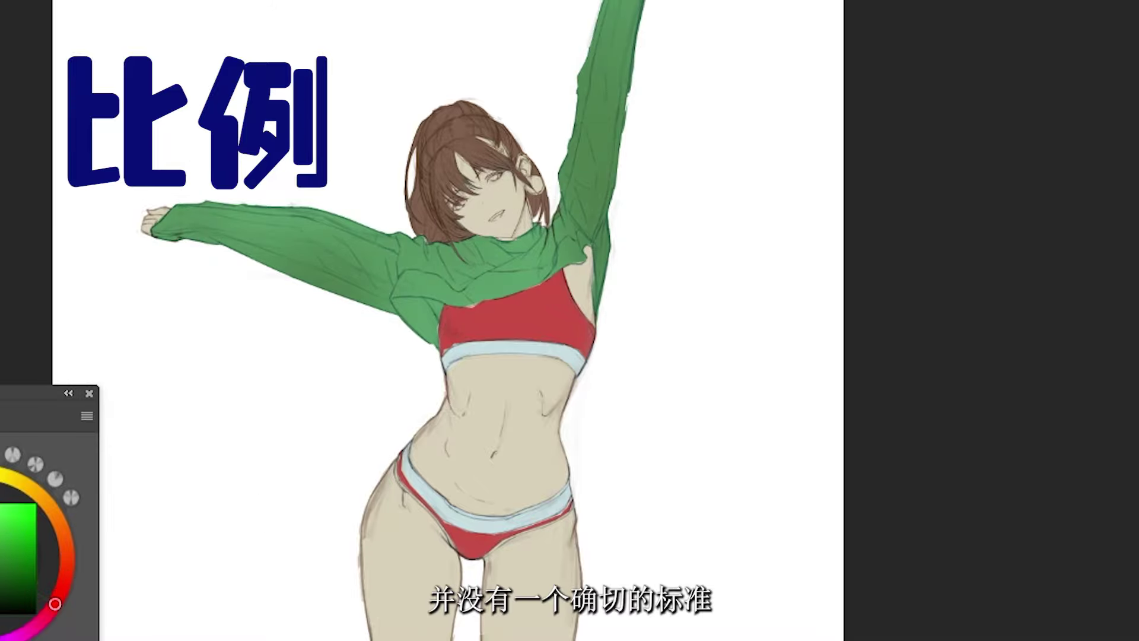
drag(56, 601, 65, 578)
mouse_move(498, 240)
mouse_down()
mouse_move(475, 312)
mouse_move(446, 256)
mouse_move(407, 247)
mouse_move(371, 297)
mouse_move(399, 309)
mouse_up()
mouse_move(551, 238)
mouse_down()
mouse_move(584, 136)
mouse_move(597, 266)
mouse_up()
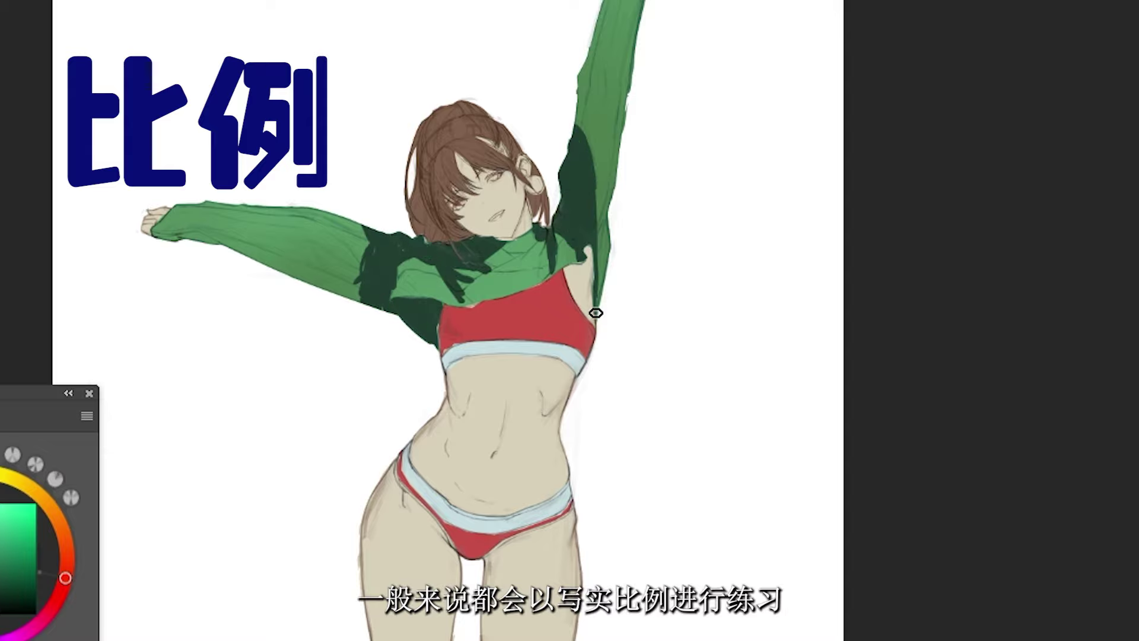
Paint dark green shadow shapes along the raised sleeve and trim them with the sampled sleeve green
mouse_move(605, 21)
mouse_down()
mouse_move(596, 127)
mouse_move(527, 255)
mouse_up()
scroll(597, 119, up, 2)
alt+click(597, 104)
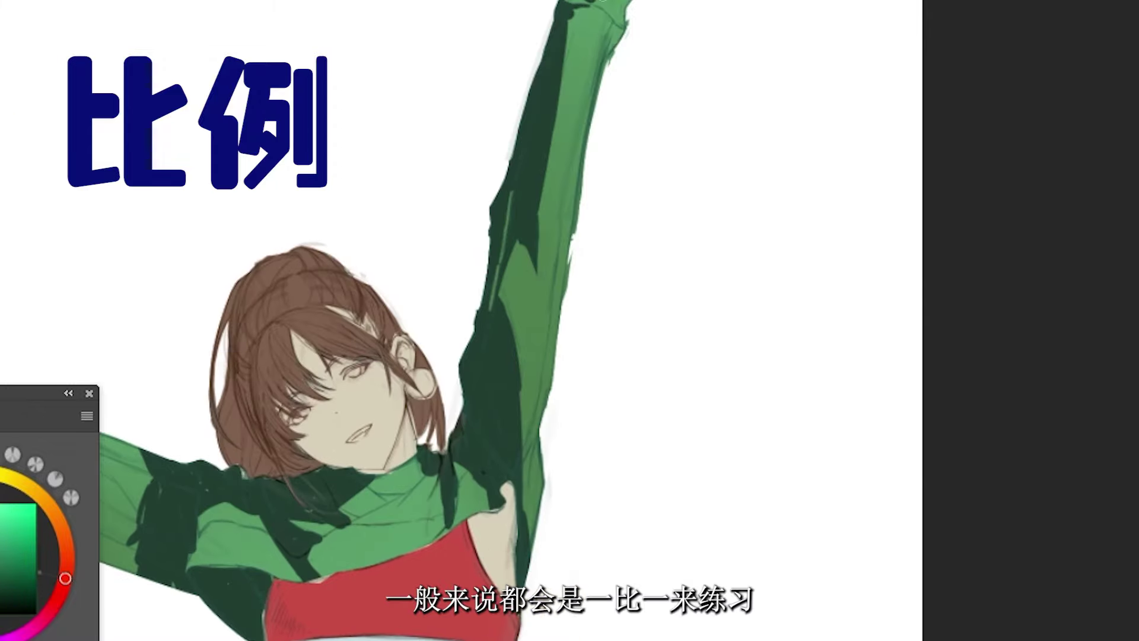
drag(593, 77, 528, 435)
scroll(528, 435, down, 2)
Block in the dark green shadow shapes along the underside and cuff of the outstretched sleeve
drag(309, 380, 367, 420)
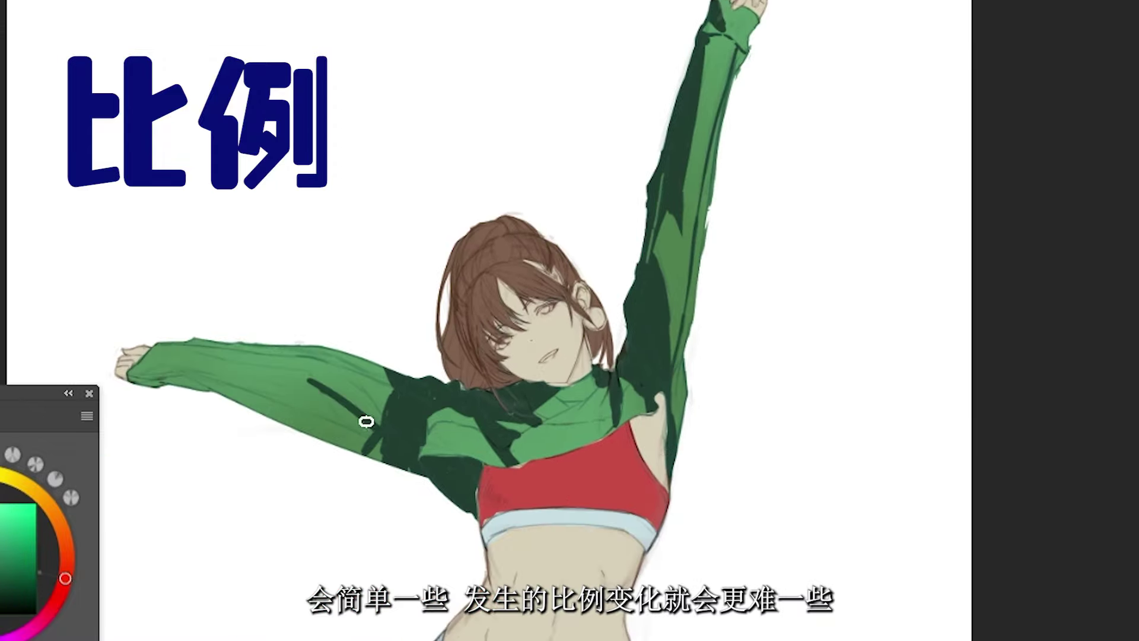
mouse_move(261, 427)
mouse_down()
mouse_move(312, 394)
mouse_move(542, 384)
mouse_move(373, 288)
mouse_up()
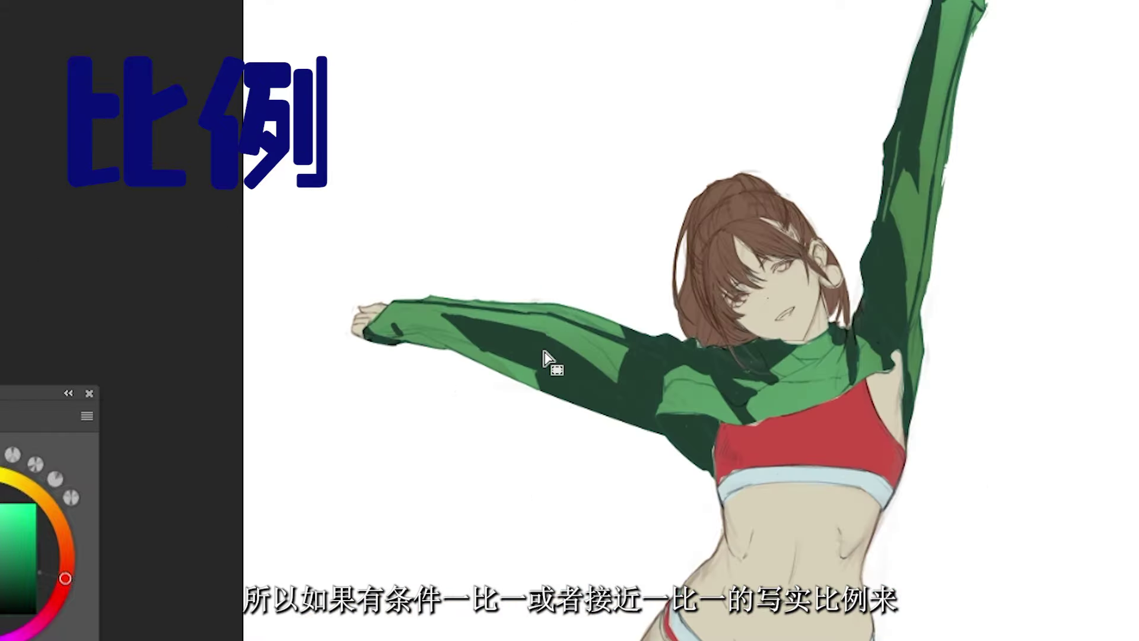
click(825, 382)
key(ctrl+d)
Paint brown shadow shapes on the skin along the thighs, hip, waist, lower belly and armpit
scroll(788, 254, down, 3)
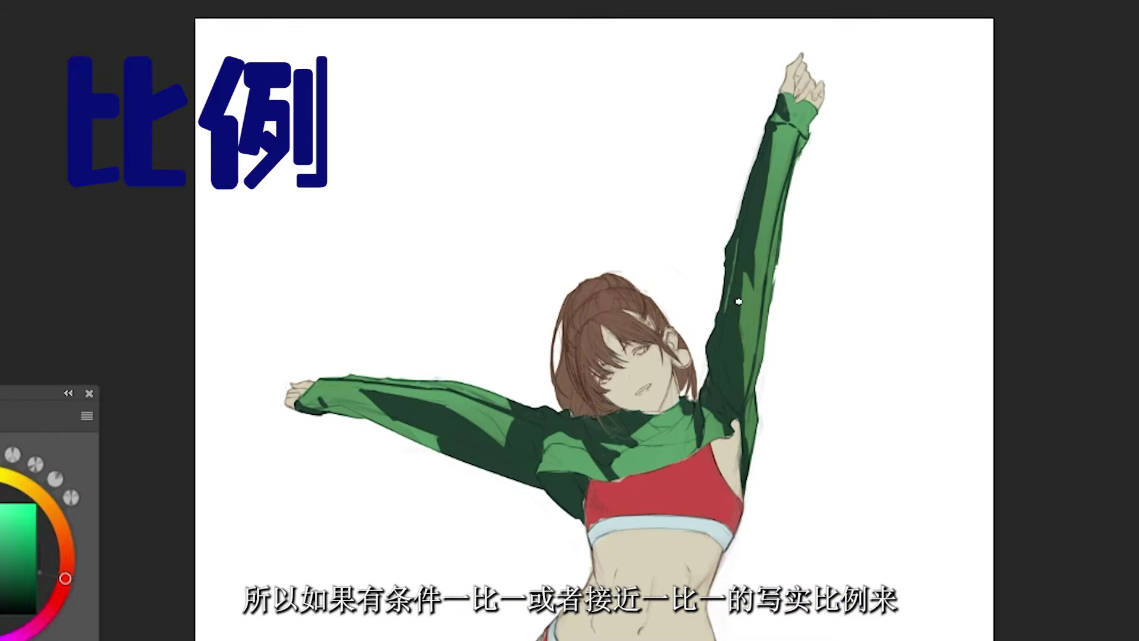
drag(651, 422, 506, 209)
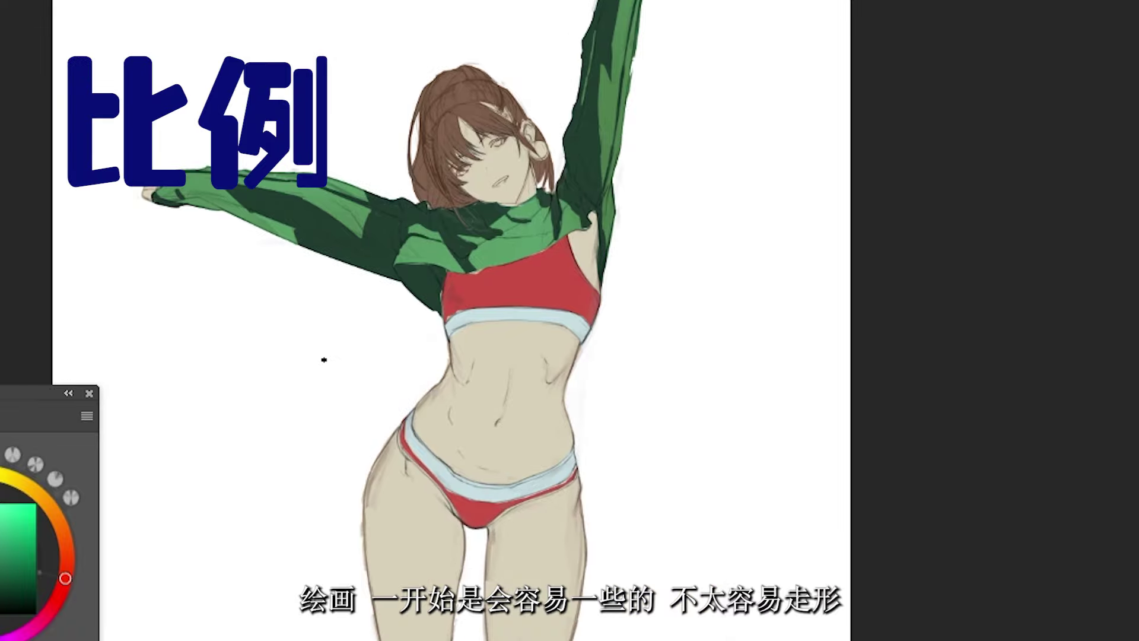
scroll(441, 279, down, 3)
scroll(532, 460, up, 1)
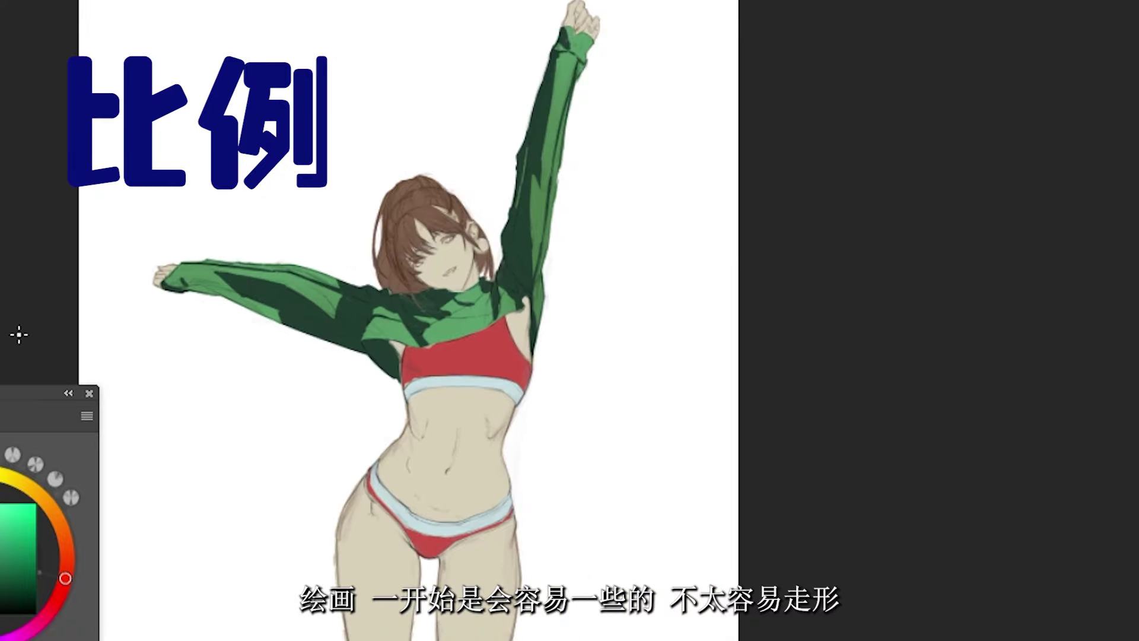
drag(24, 484, 48, 504)
drag(362, 475, 344, 564)
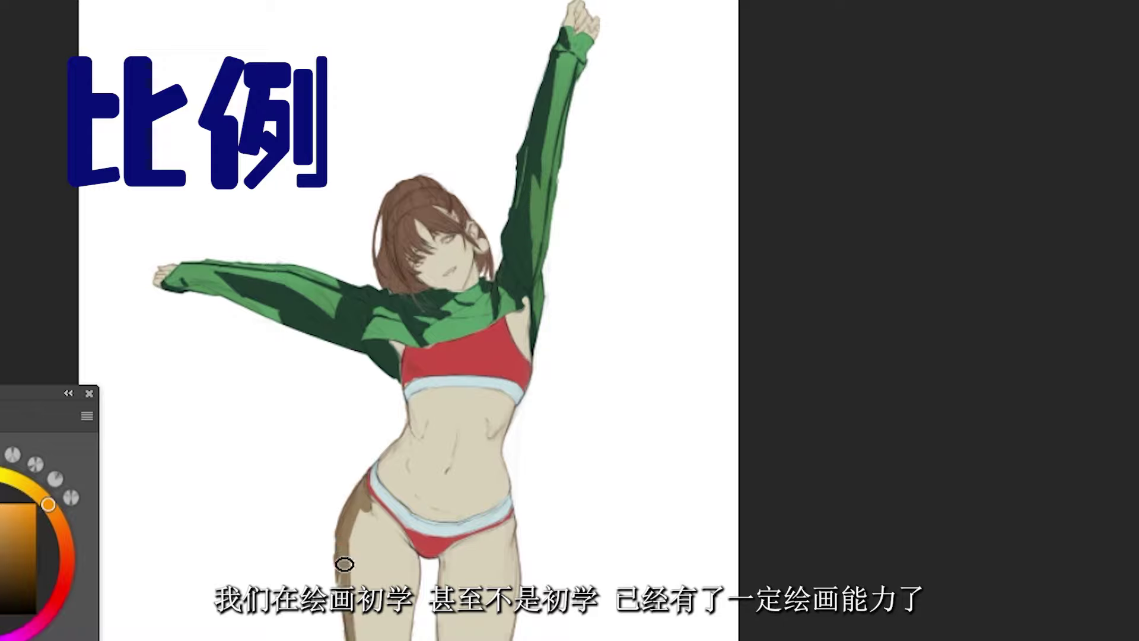
mouse_move(454, 635)
mouse_down()
mouse_move(448, 555)
mouse_move(382, 465)
mouse_move(411, 473)
mouse_up()
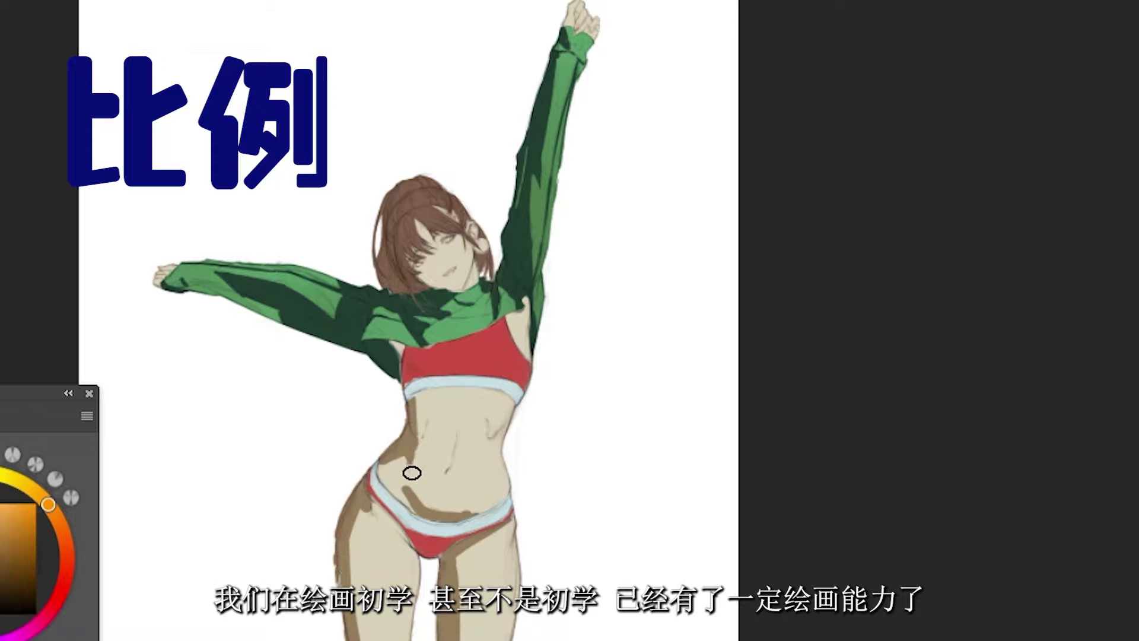
scroll(430, 251, up, 2)
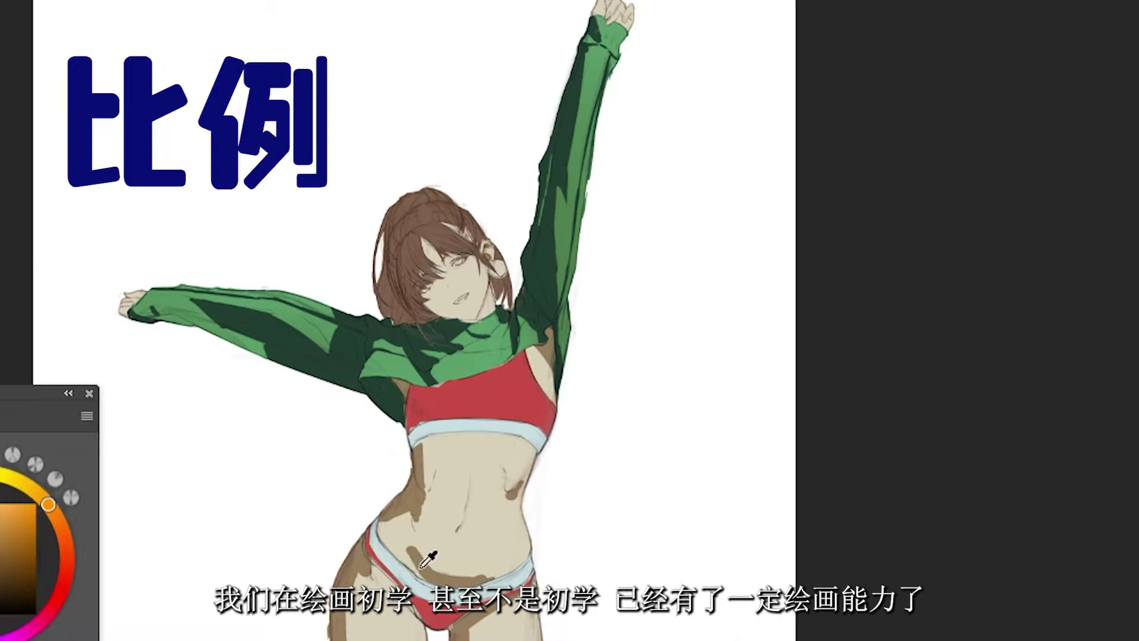
Shift the brown skin shadows to a warmer reddish orange with a Hue/Saturation adjustment
scroll(430, 572, down, 2)
key(ctrl+u)
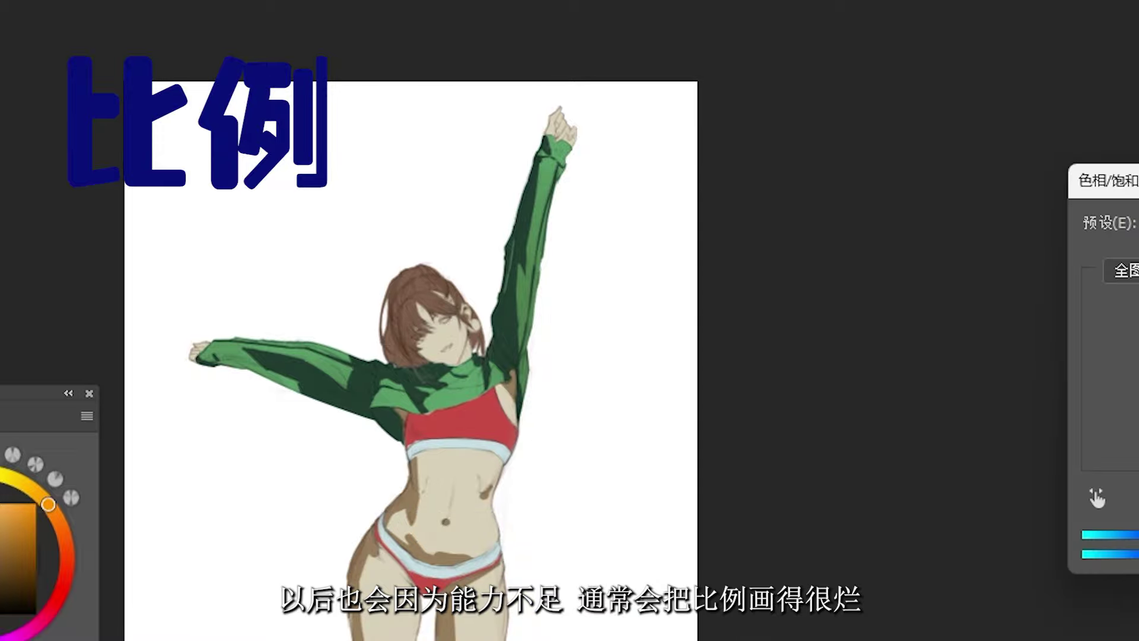
key(Return)
Block in dark crimson shadows on the red top and briefs, and add orange-brown skin shadows to the raised hand
click(48, 613)
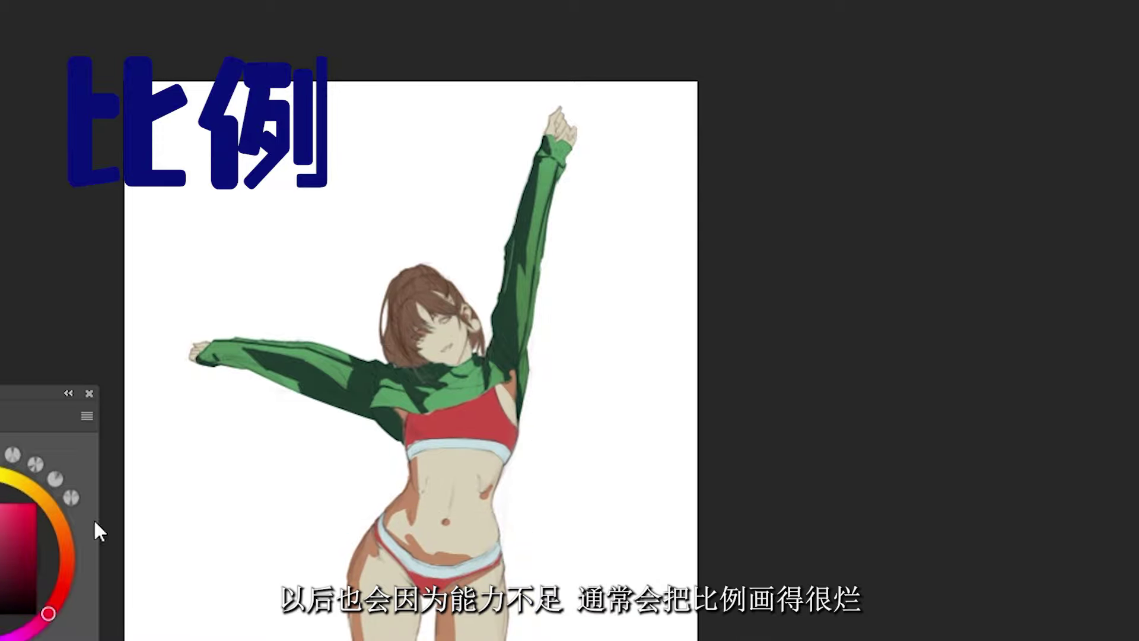
mouse_move(482, 400)
mouse_down()
mouse_move(512, 377)
mouse_move(410, 418)
mouse_up()
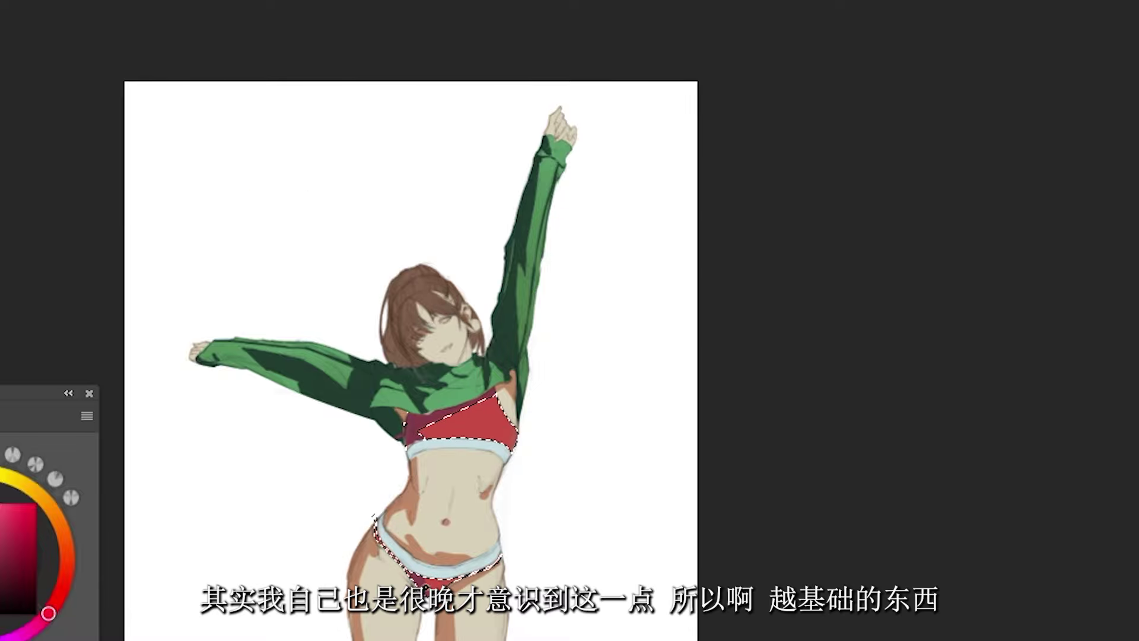
alt+click(567, 136)
drag(567, 137, 575, 154)
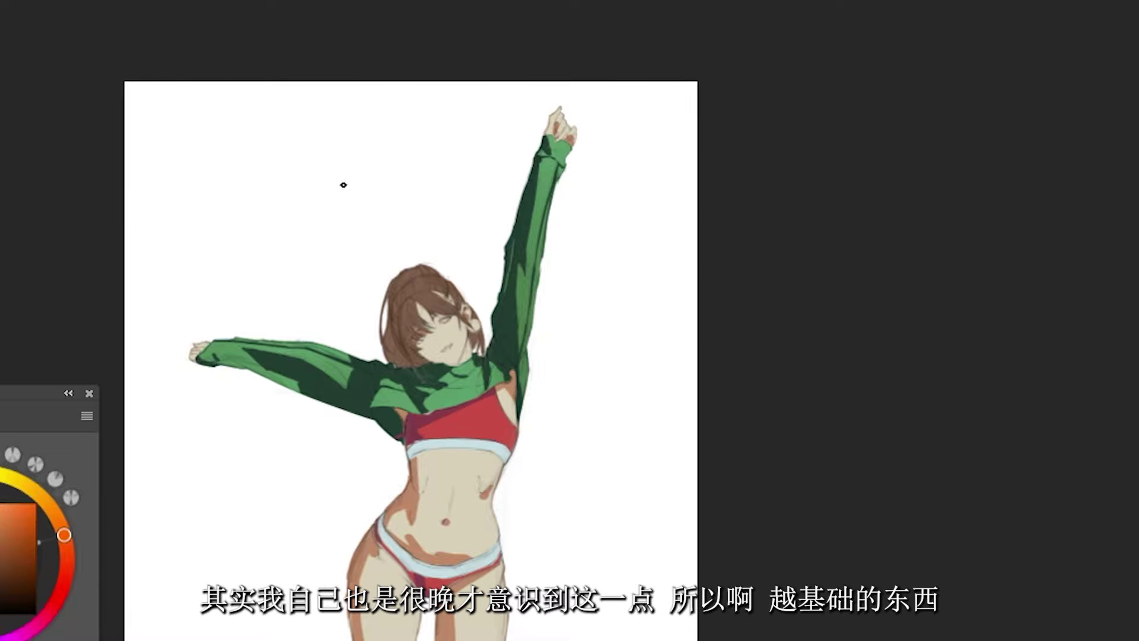
Lighten the base skin colour with a Hue/Saturation adjustment
scroll(514, 148, down, 2)
key(ctrl+u)
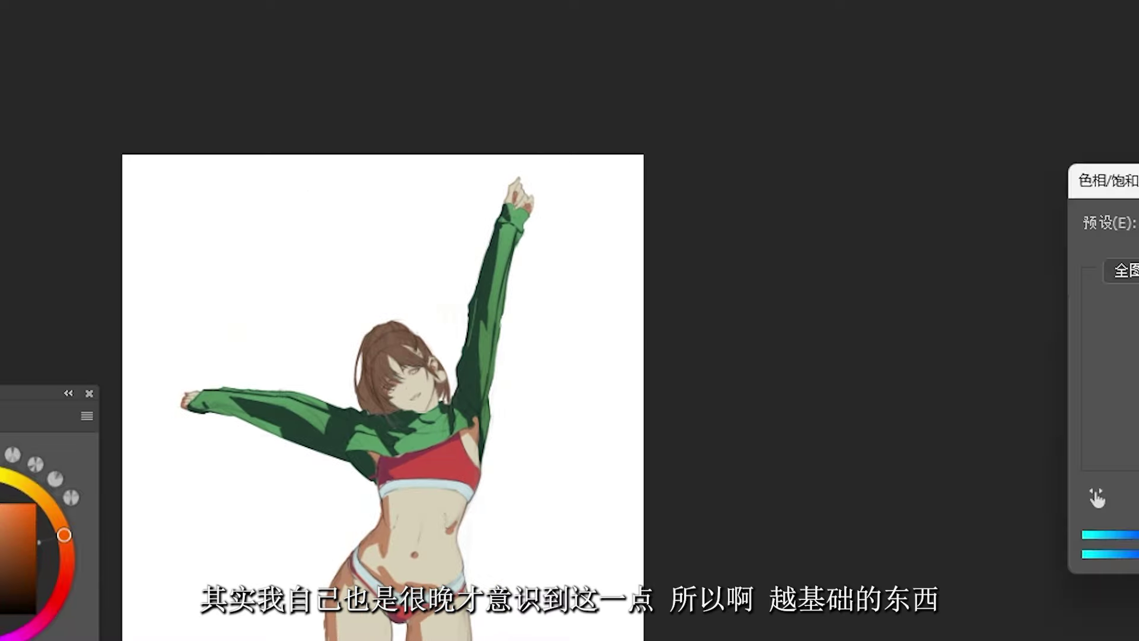
key(Escape)
alt+click(414, 509)
key(ctrl+u)
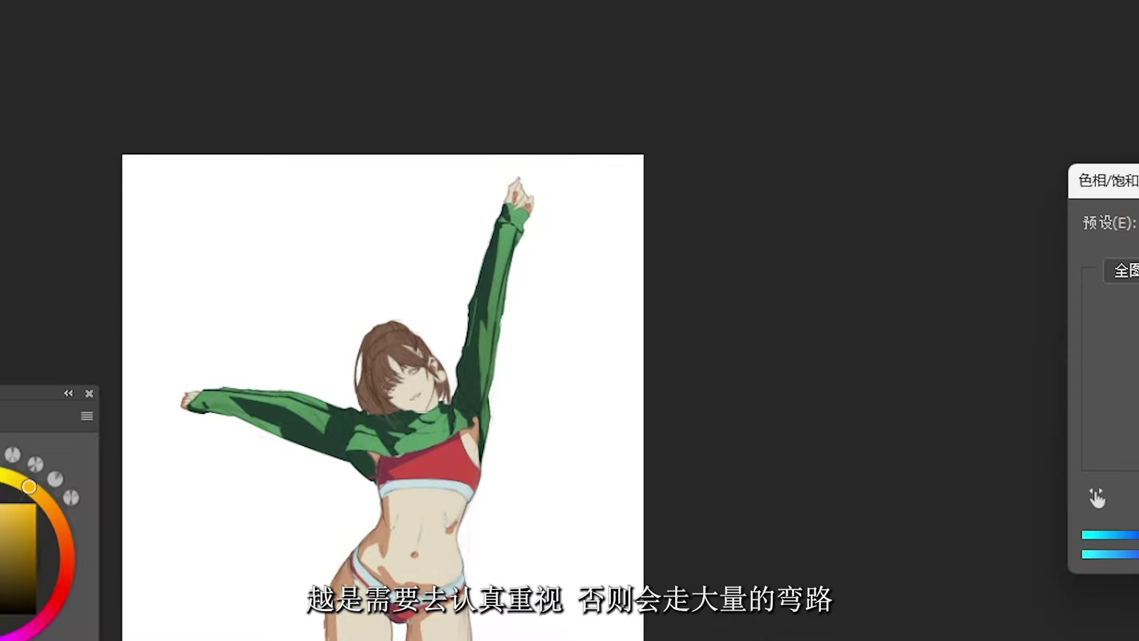
key(Escape)
Add orange-brown shading to the nose, eyes, ear and jawline, and colour the irises blue and the mouth light blue
scroll(386, 182, up, 3)
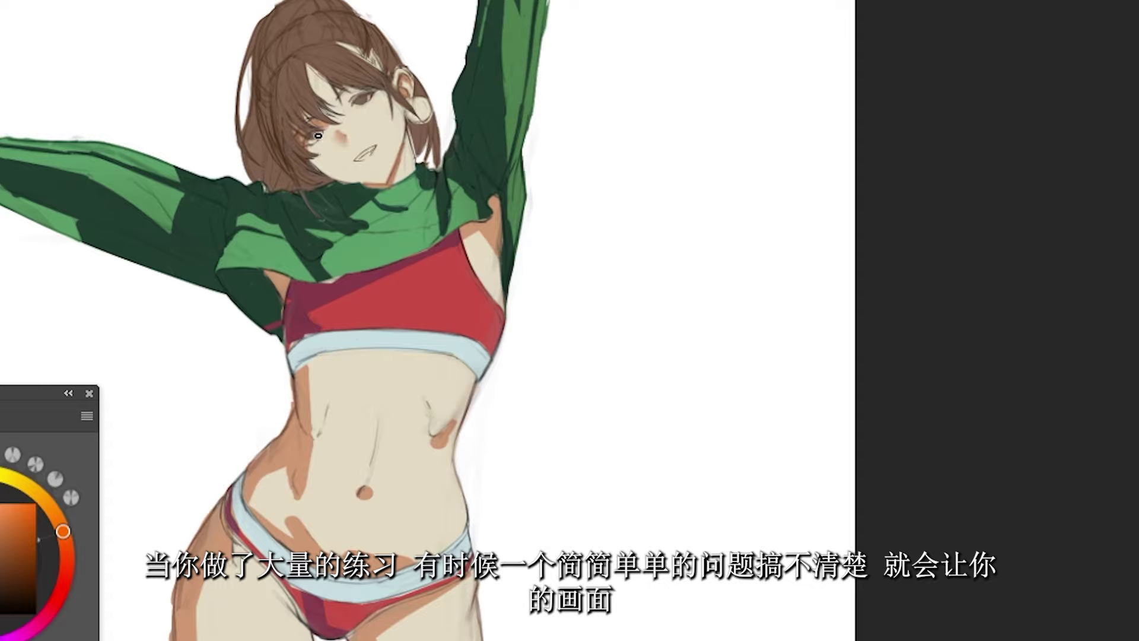
scroll(360, 159, up, 2)
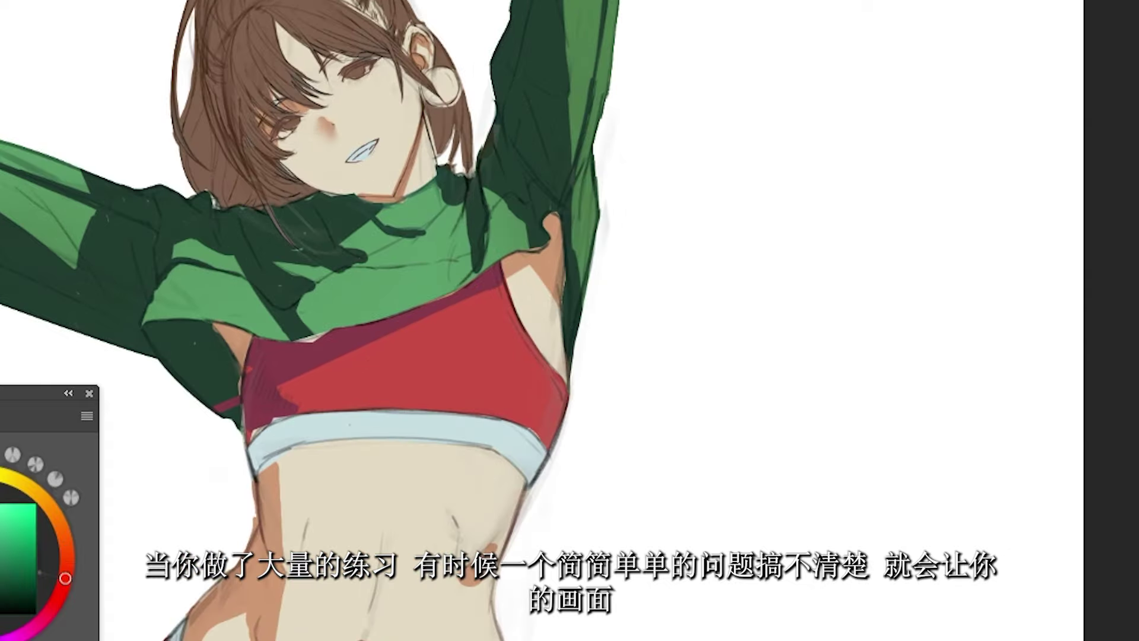
scroll(375, 98, up, 2)
mouse_move(418, 122)
mouse_down()
mouse_move(436, 139)
mouse_move(425, 141)
mouse_up()
drag(321, 200, 327, 208)
drag(404, 324, 453, 323)
alt+click(385, 141)
mouse_move(380, 143)
mouse_down()
mouse_move(330, 187)
mouse_move(396, 137)
mouse_up()
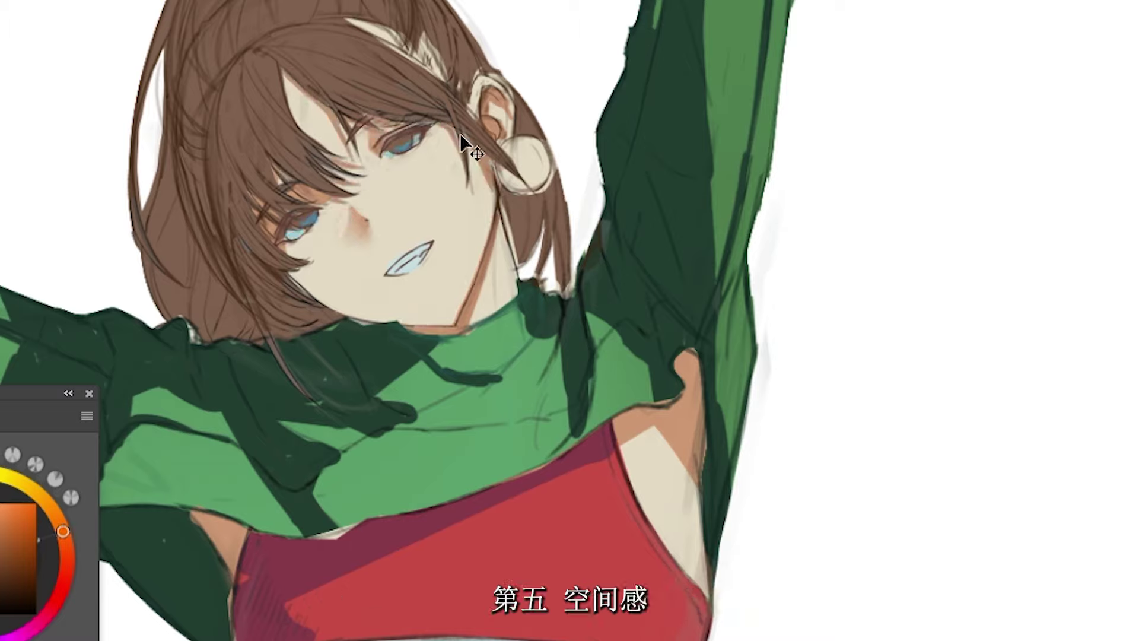
Paint pale highlights on the nose bridge and below the eye, and refine the blue irises with sampled colours
click(28, 486)
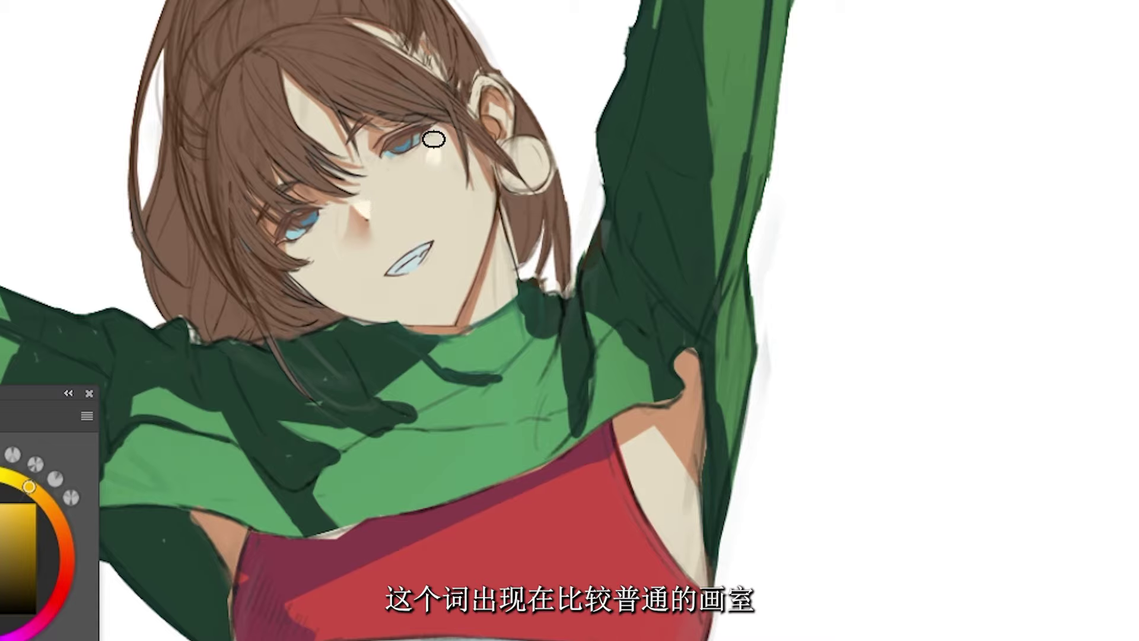
alt+click(287, 230)
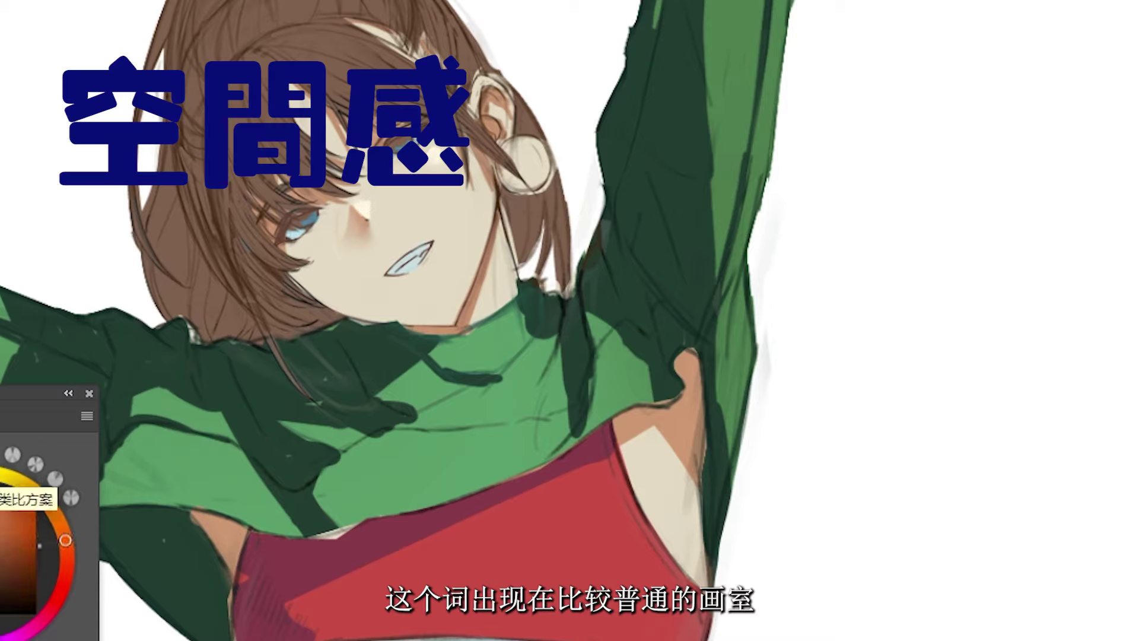
alt+click(281, 229)
alt+click(428, 243)
alt+click(310, 216)
alt+click(395, 147)
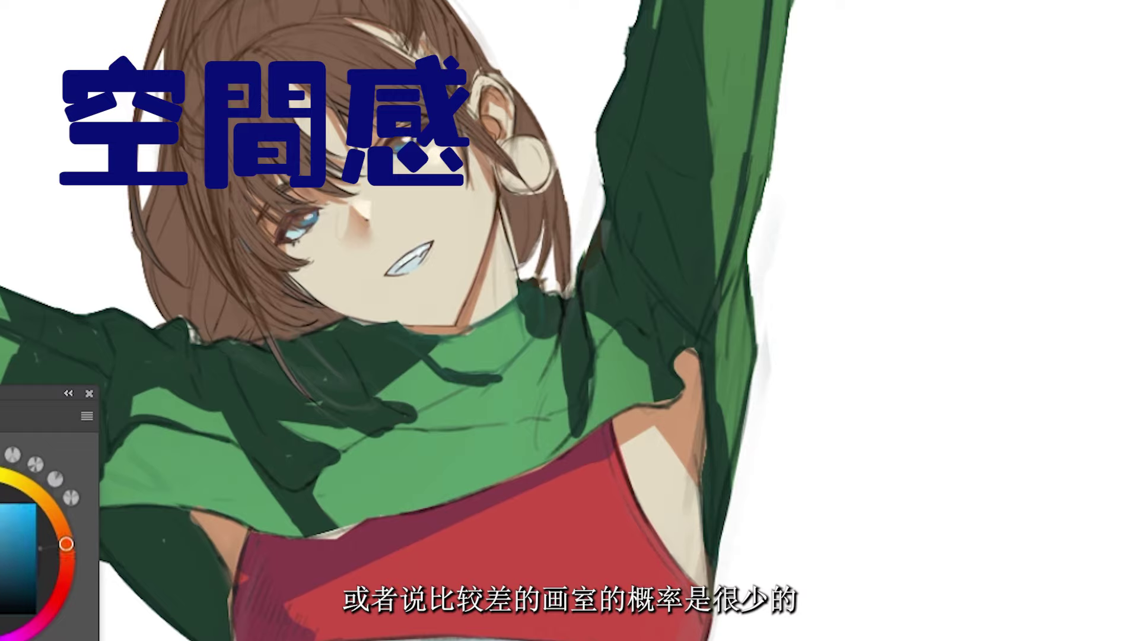